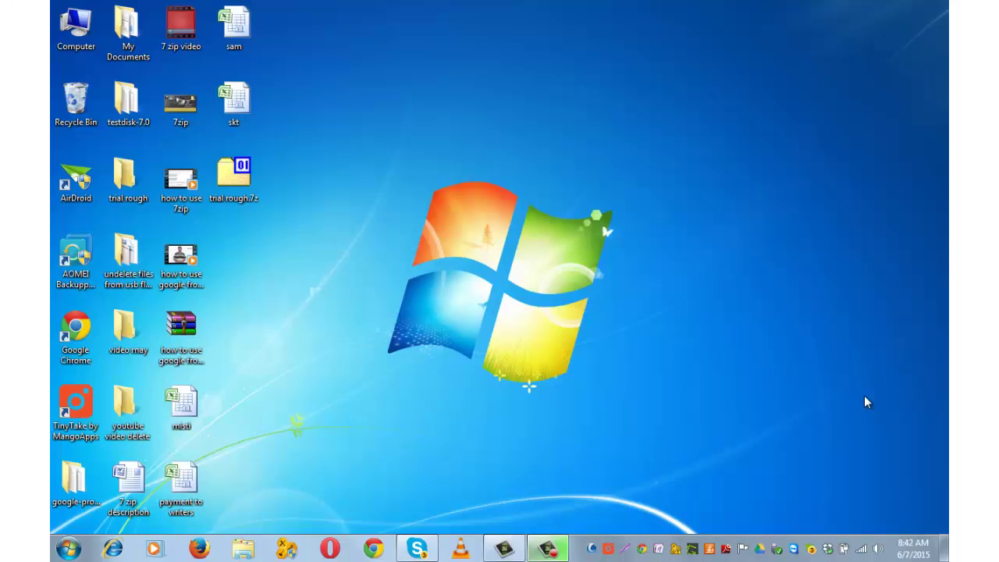
Step: Open the System32 folder from the Run prompt
{"action": "key", "text": "super+r"}
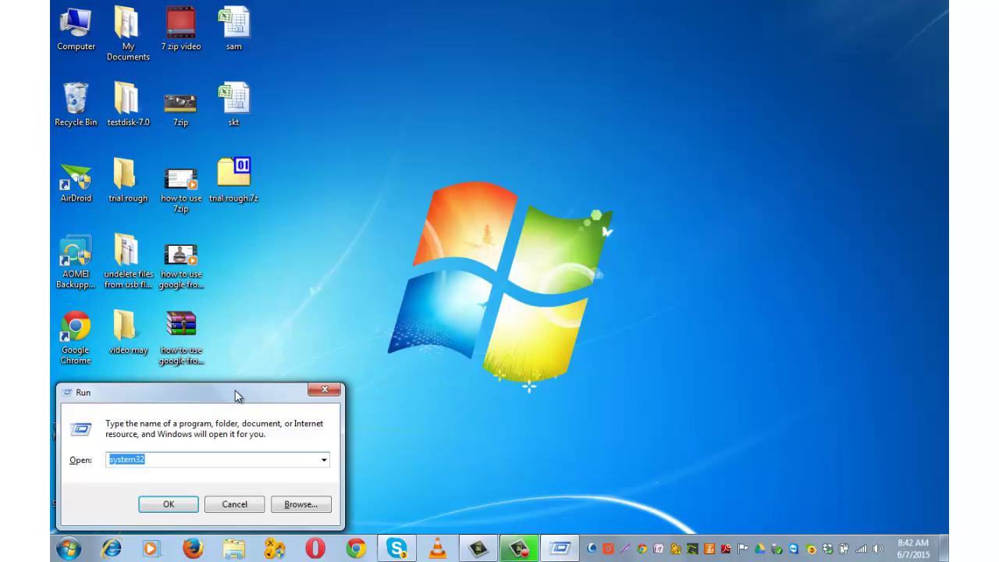
{"action": "left_click_drag", "start_coordinate": [238, 395], "coordinate": [453, 140]}
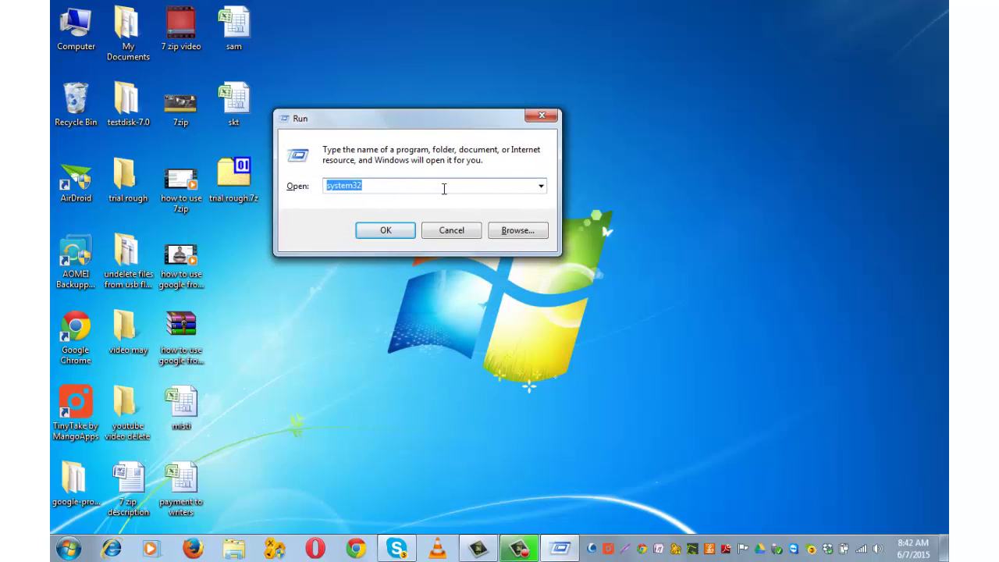
{"action": "left_click", "coordinate": [445, 188]}
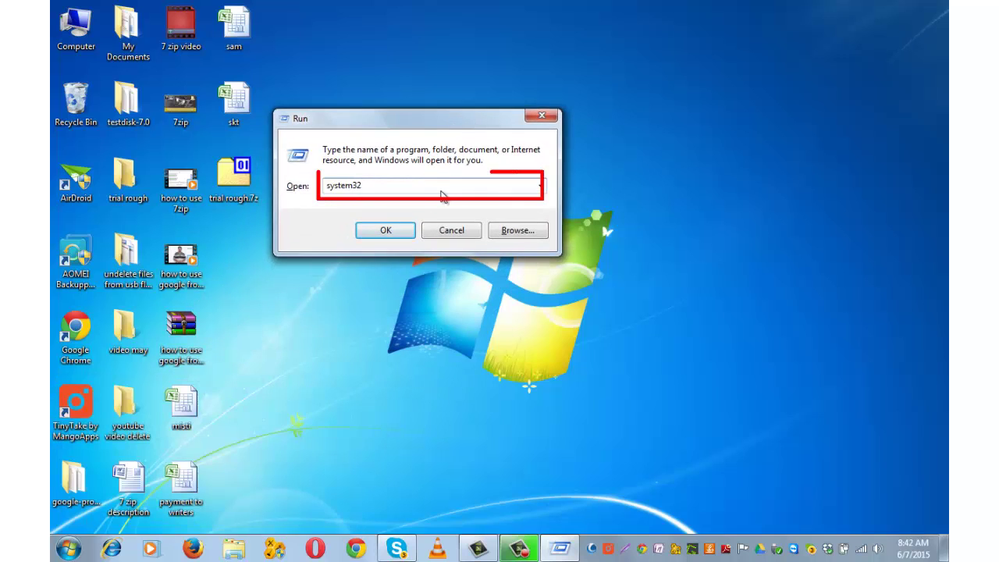
{"action": "left_click", "coordinate": [403, 228]}
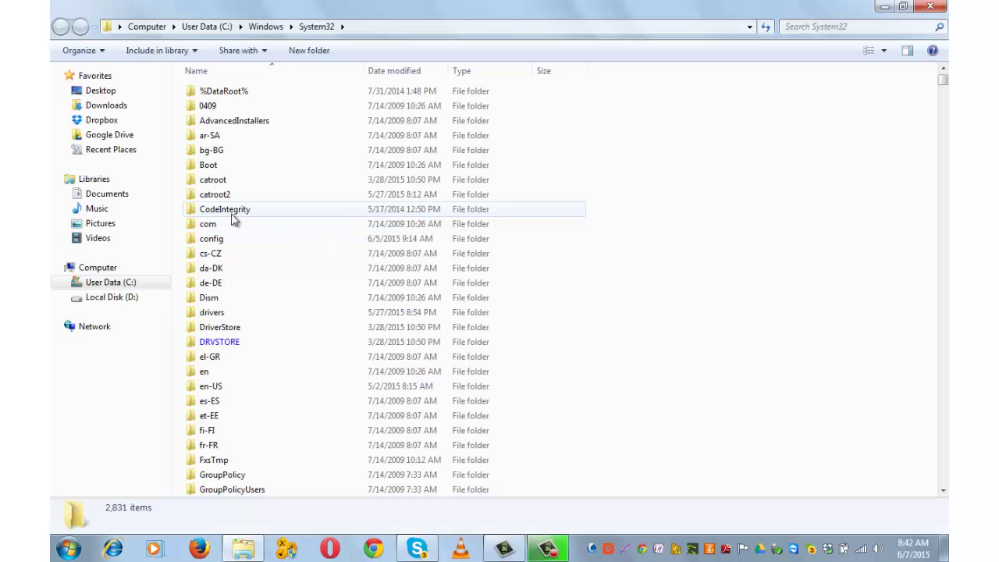
Step: Go into drivers, then etc, and select the hosts file
{"action": "left_click", "coordinate": [231, 212]}
{"action": "type", "text": "d"}
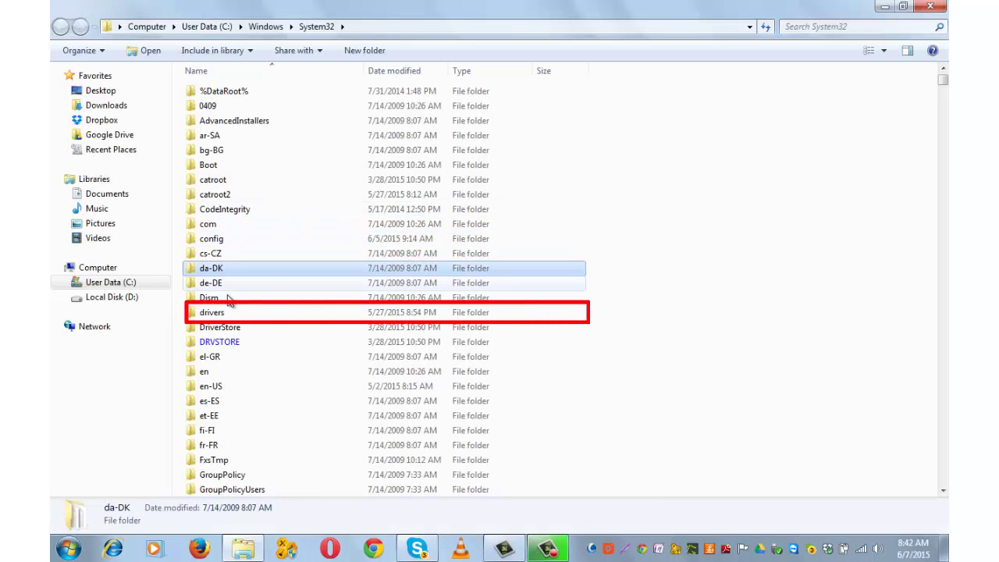
{"action": "type", "text": "r"}
{"action": "double_click", "coordinate": [237, 315]}
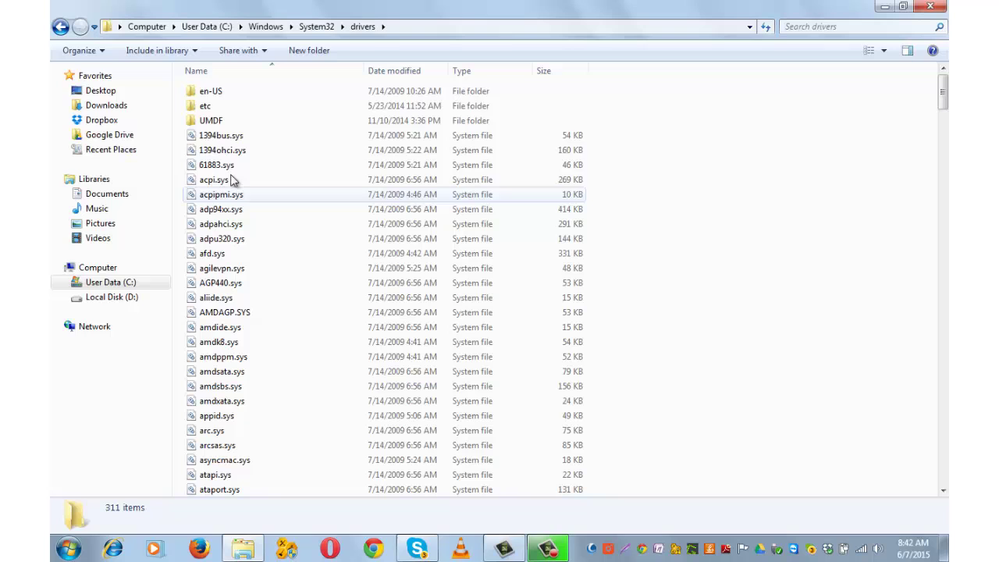
{"action": "left_click", "coordinate": [269, 108]}
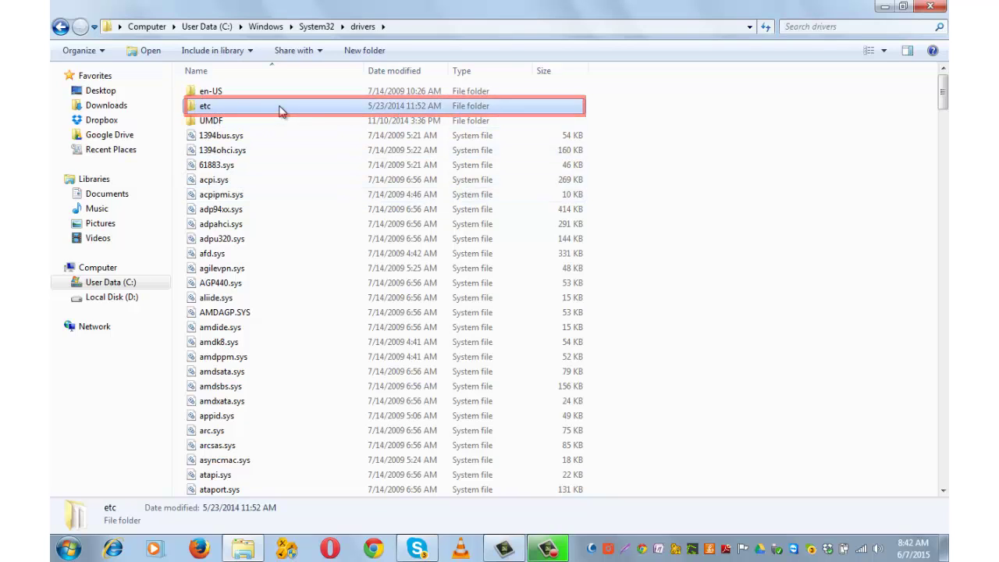
{"action": "double_click", "coordinate": [279, 110]}
{"action": "left_click", "coordinate": [248, 94]}
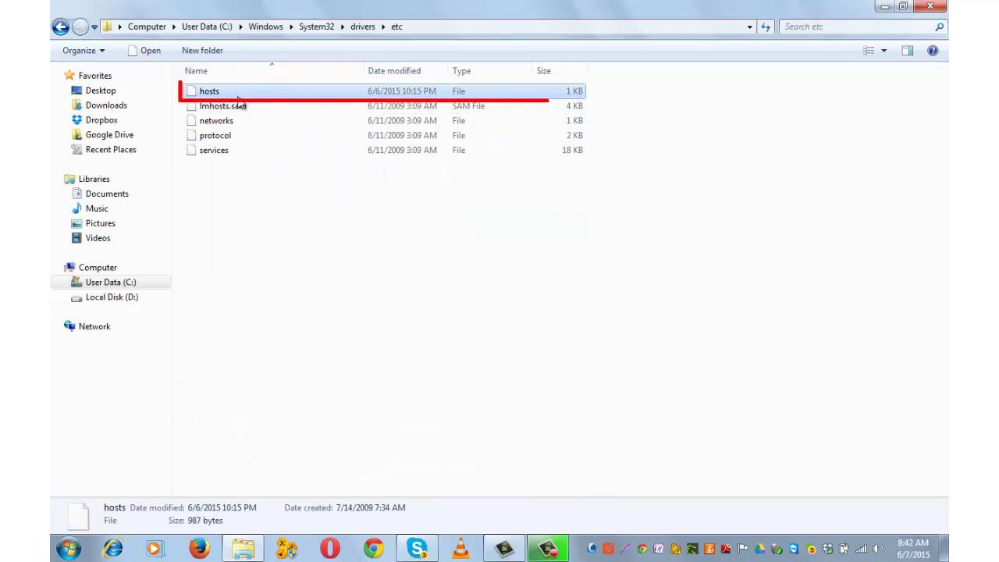
Step: Show the Users group's permissions on the Security tab of hosts Properties
{"action": "right_click", "coordinate": [253, 94]}
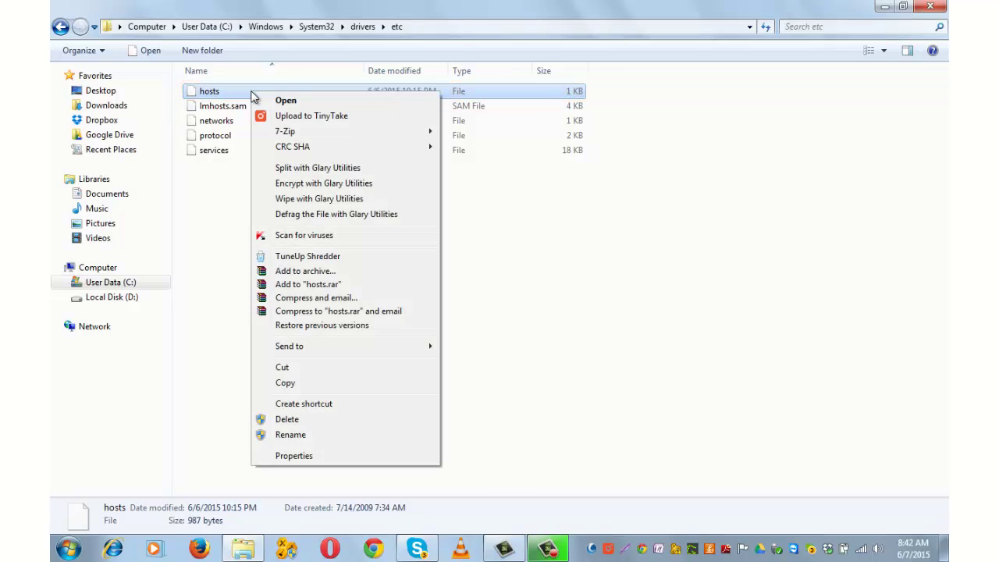
{"action": "left_click", "coordinate": [308, 456]}
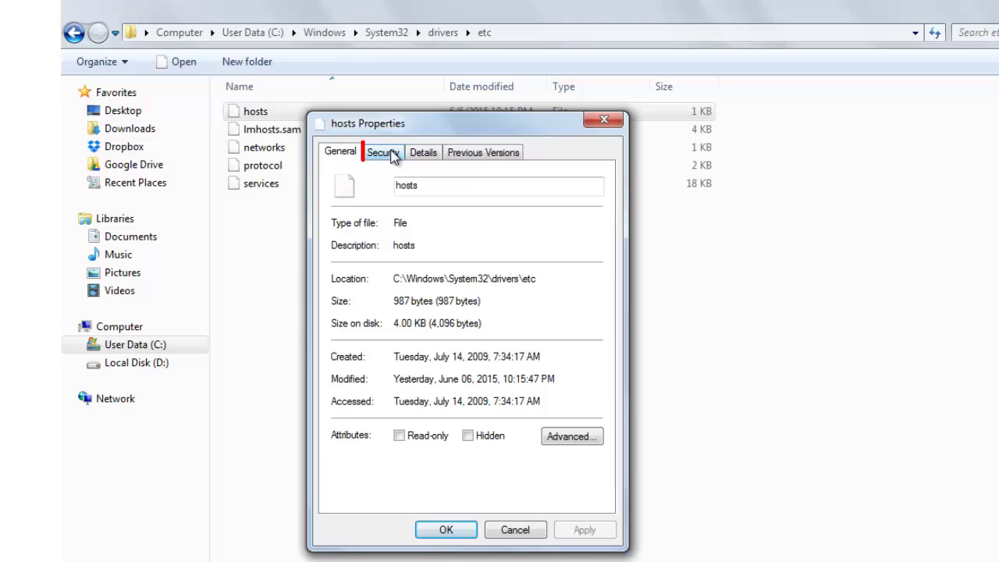
{"action": "left_click", "coordinate": [383, 150]}
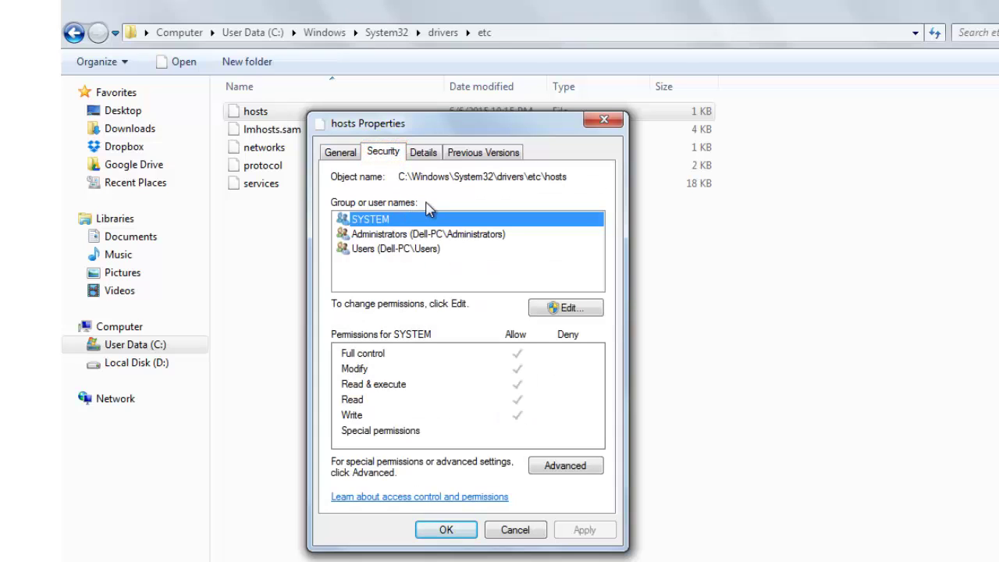
{"action": "left_click", "coordinate": [417, 253]}
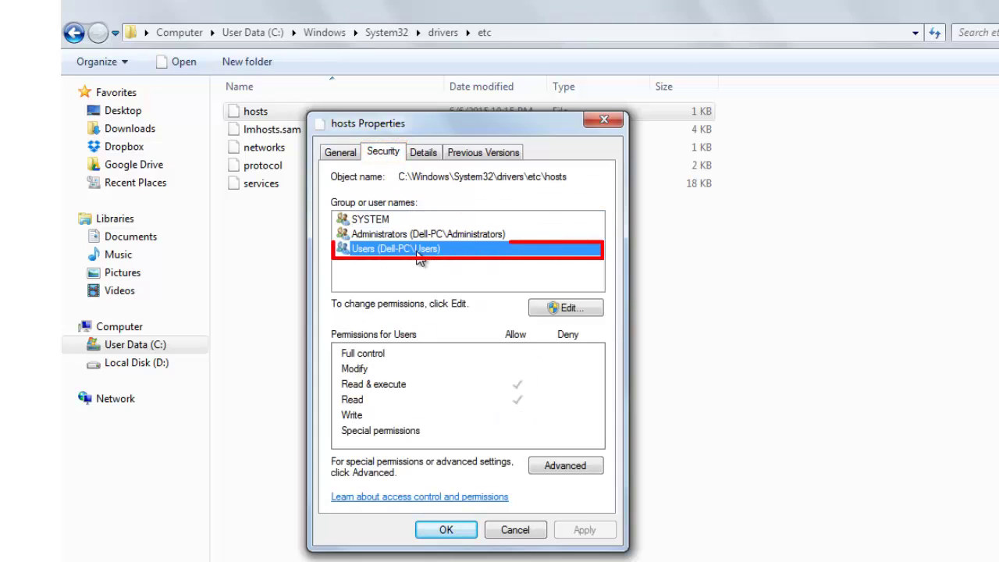
Step: Grant the Users group Full control of hosts and apply the change
{"action": "left_click", "coordinate": [580, 312]}
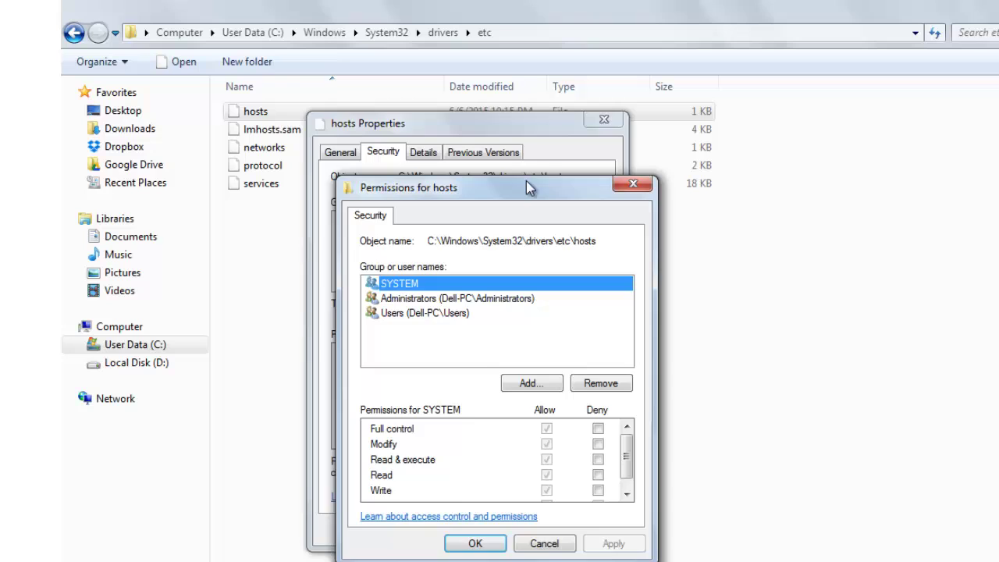
{"action": "left_click_drag", "start_coordinate": [528, 187], "coordinate": [493, 118]}
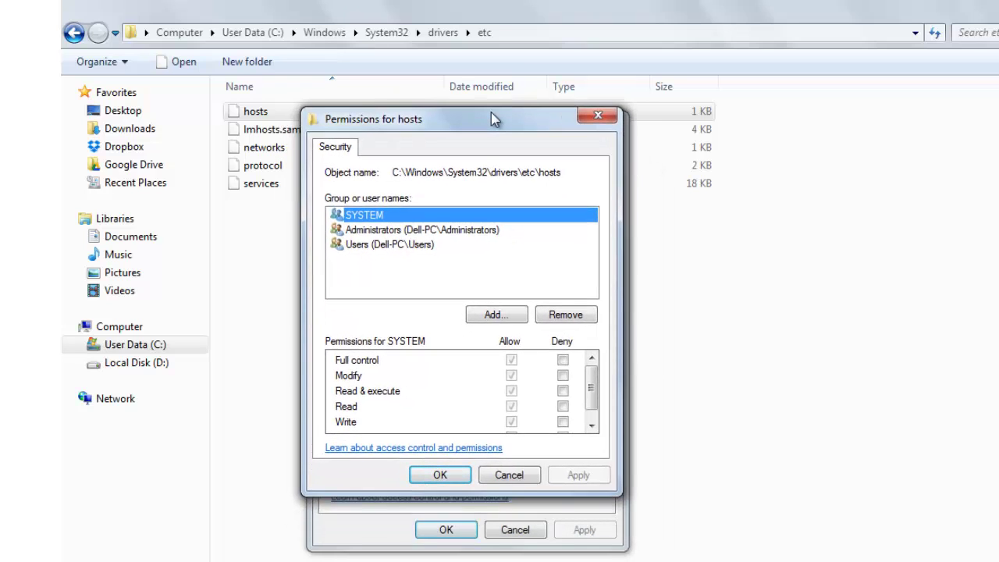
{"action": "left_click", "coordinate": [404, 242]}
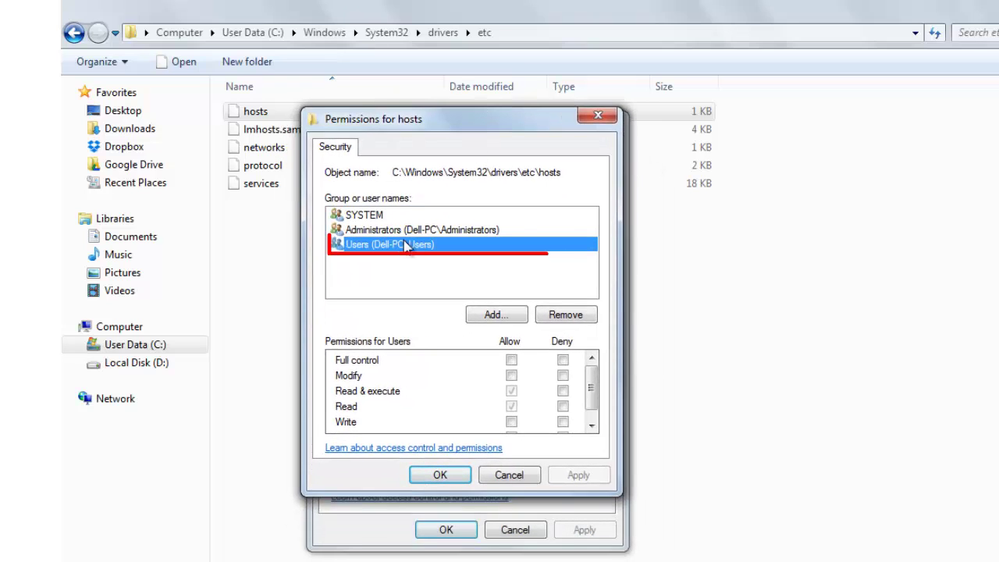
{"action": "left_click", "coordinate": [511, 363]}
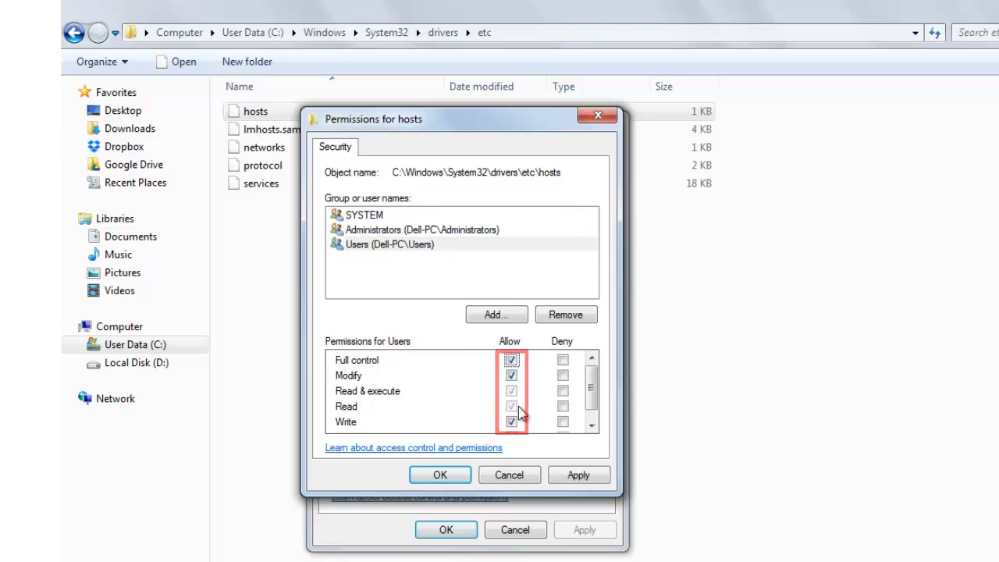
{"action": "left_click", "coordinate": [592, 426]}
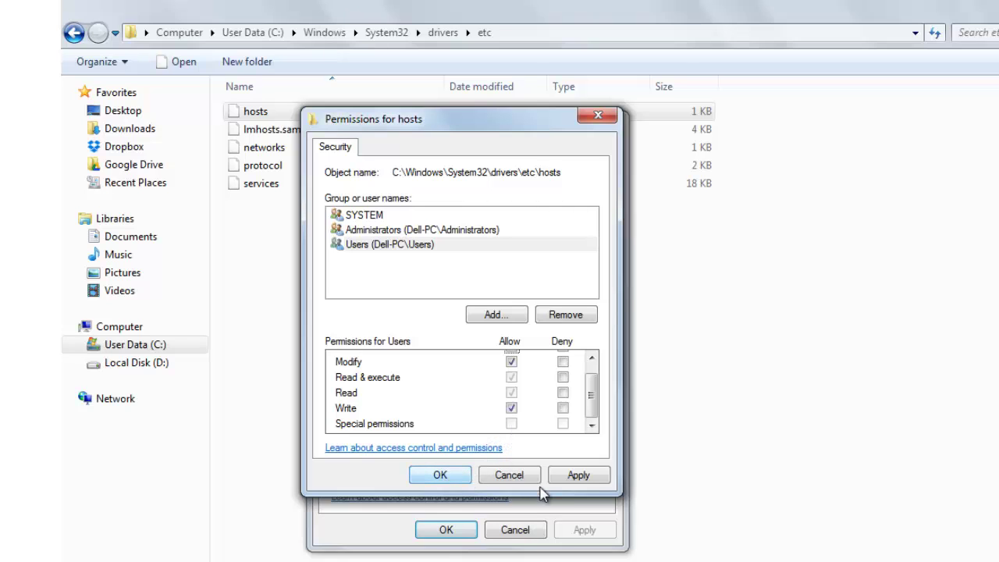
{"action": "left_click", "coordinate": [598, 479]}
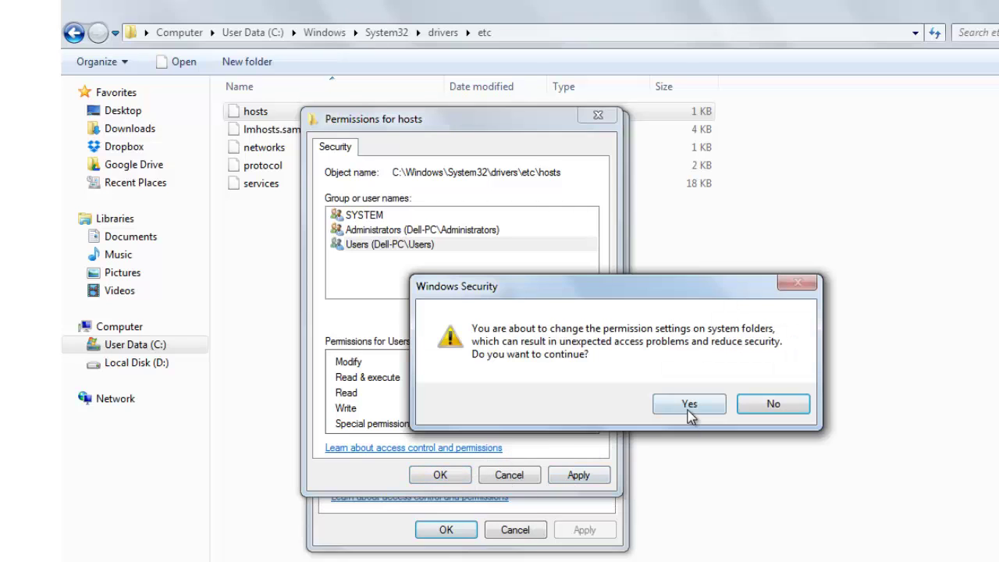
{"action": "left_click", "coordinate": [690, 409]}
{"action": "left_click", "coordinate": [441, 477]}
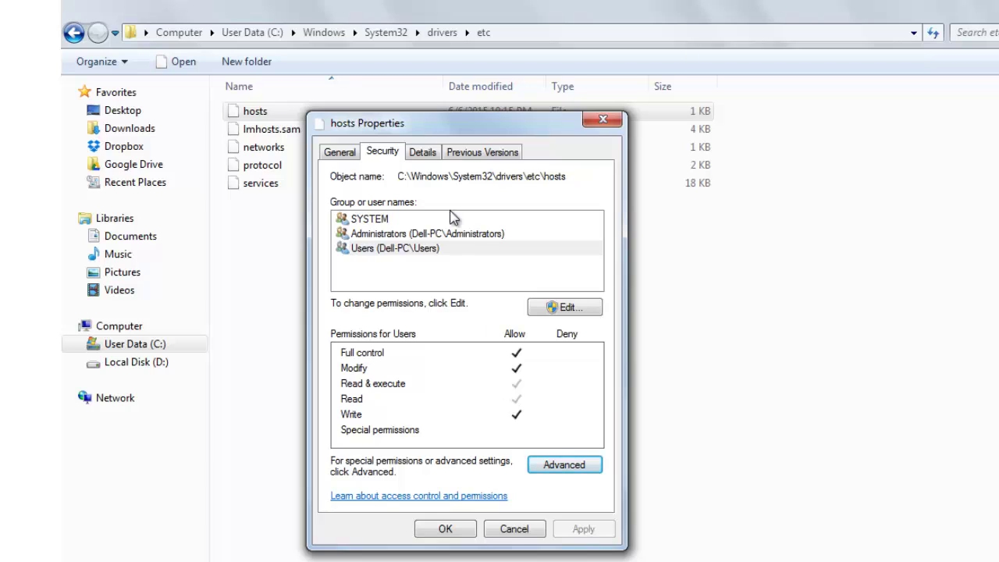
Step: Review the hosts advanced permission entries, including the Users entry, then close them
{"action": "left_click", "coordinate": [579, 469]}
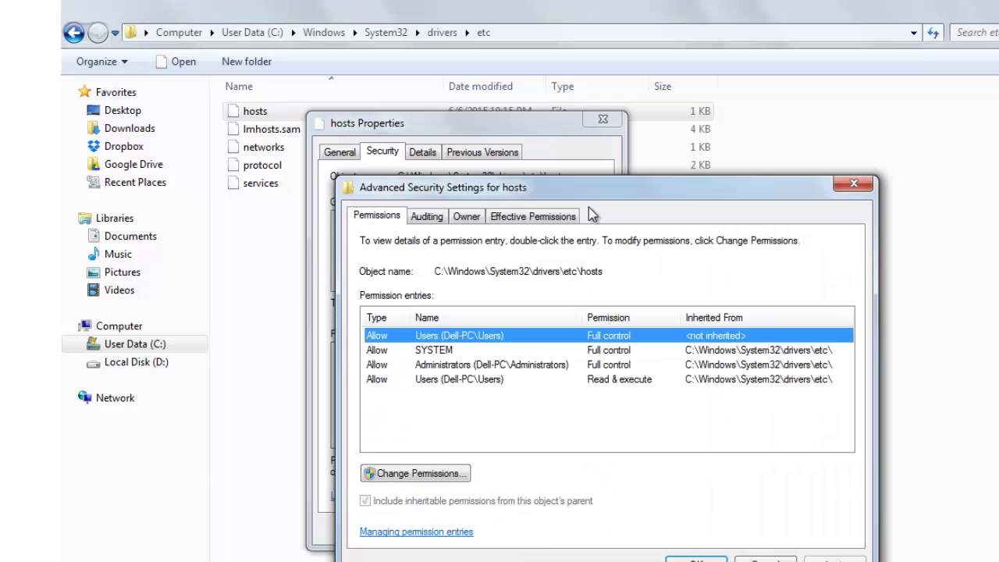
{"action": "left_click_drag", "start_coordinate": [597, 191], "coordinate": [542, 105]}
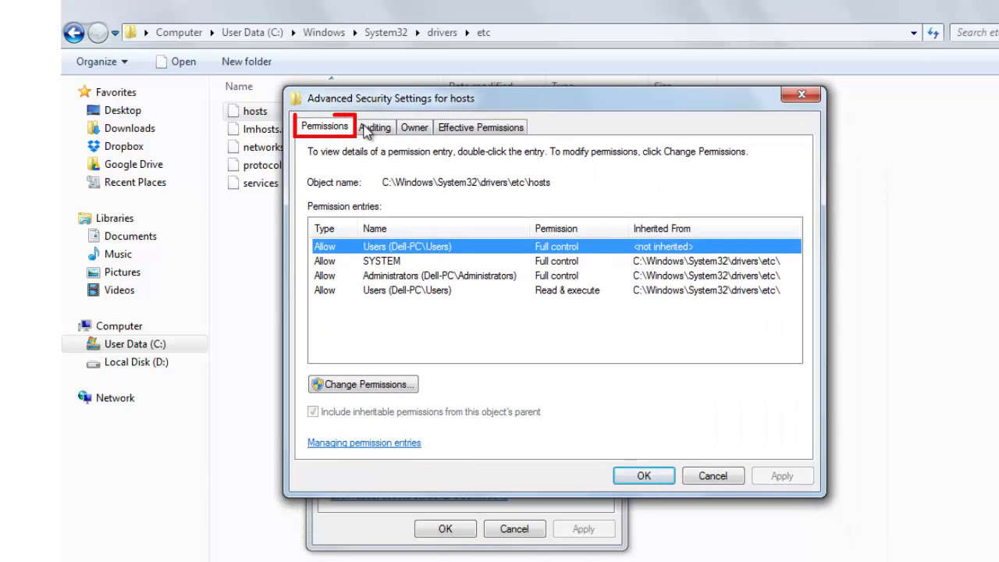
{"action": "left_click", "coordinate": [373, 128]}
{"action": "left_click", "coordinate": [341, 132]}
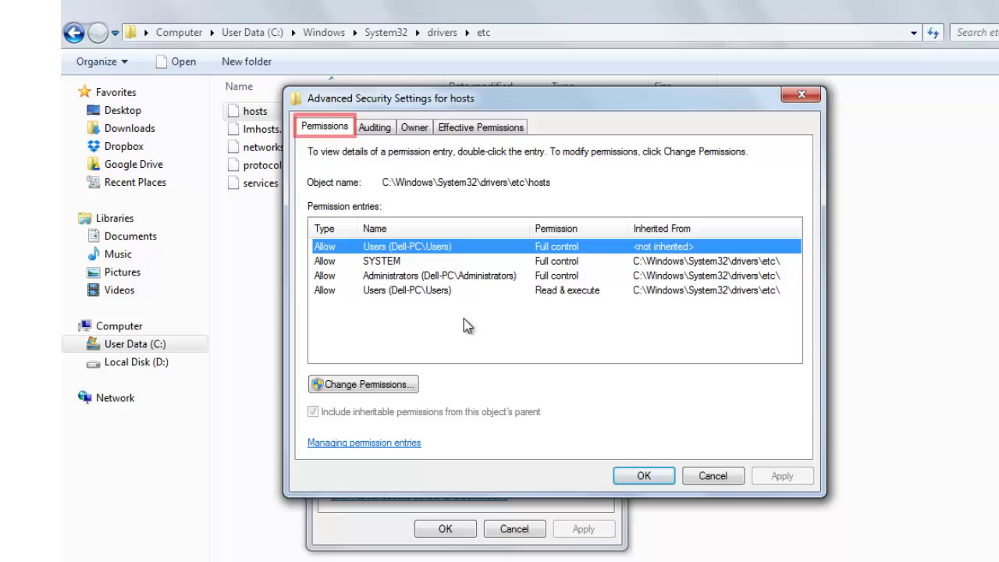
{"action": "left_click", "coordinate": [450, 292]}
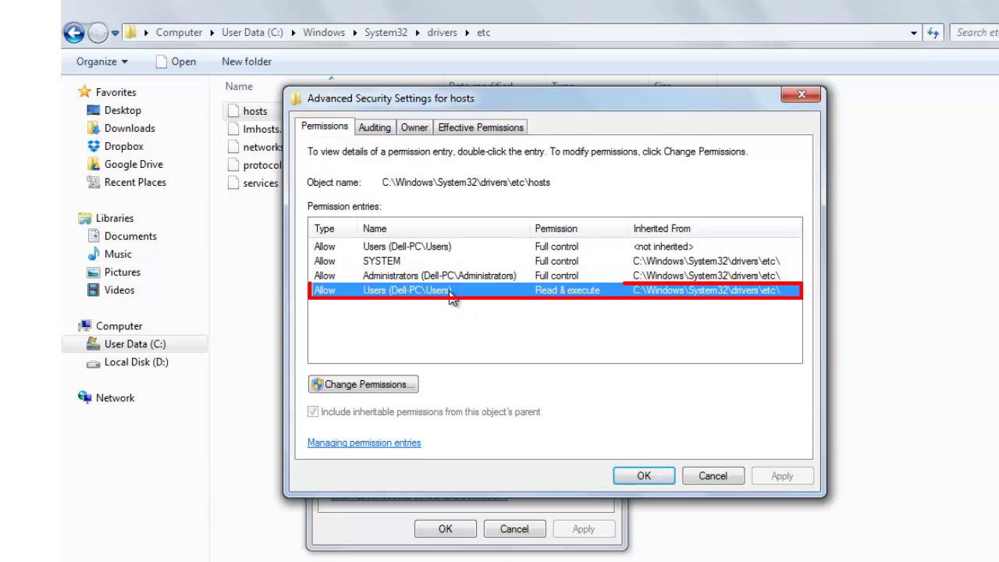
{"action": "left_click", "coordinate": [644, 478]}
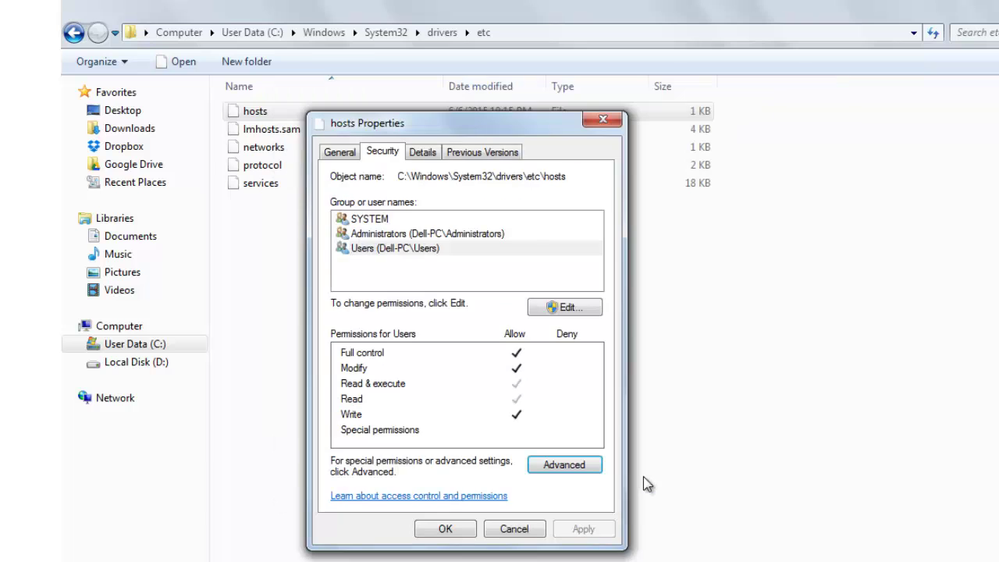
Step: Close hosts Properties and open the hosts file with Notepad
{"action": "left_click", "coordinate": [451, 532]}
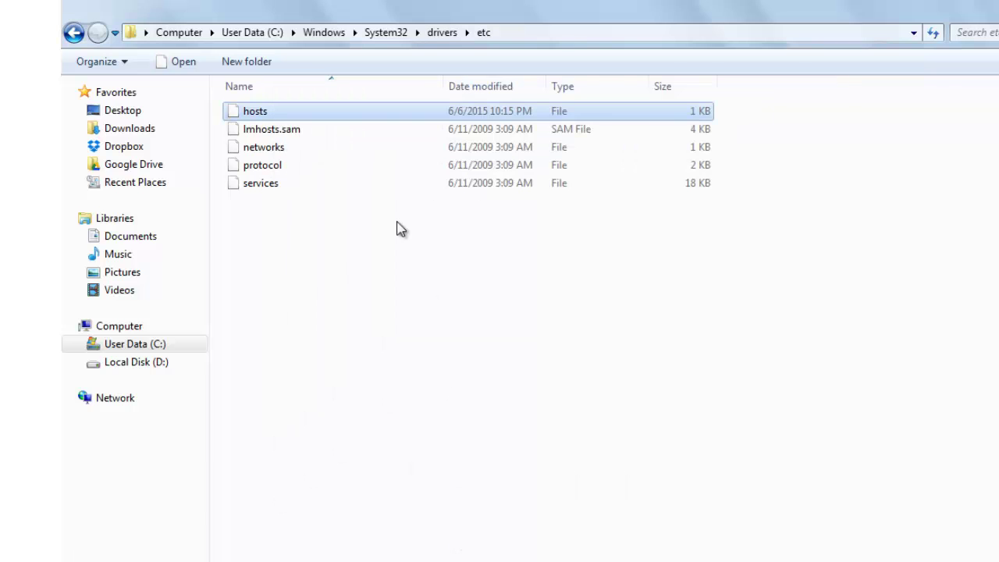
{"action": "right_click", "coordinate": [323, 115]}
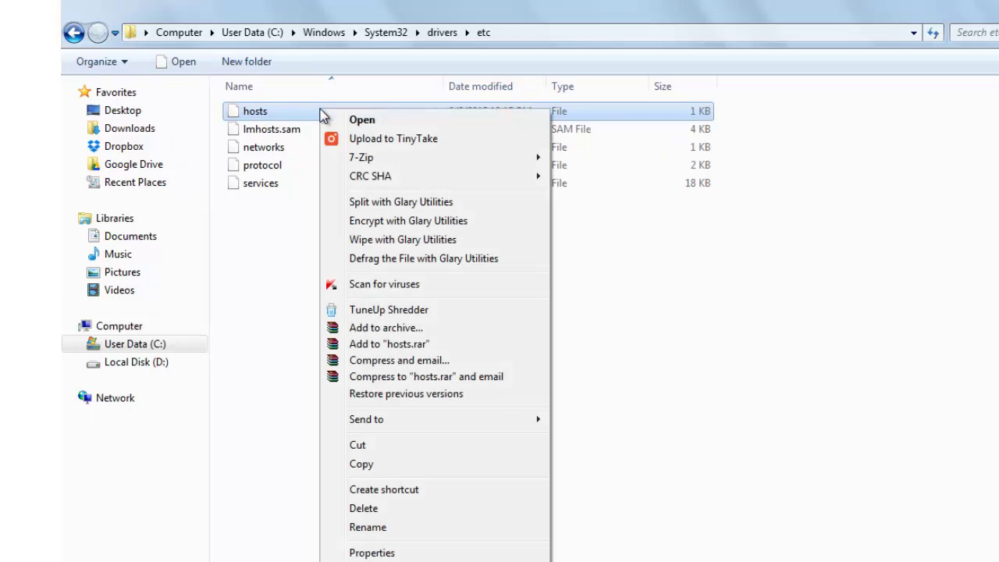
{"action": "left_click", "coordinate": [365, 122]}
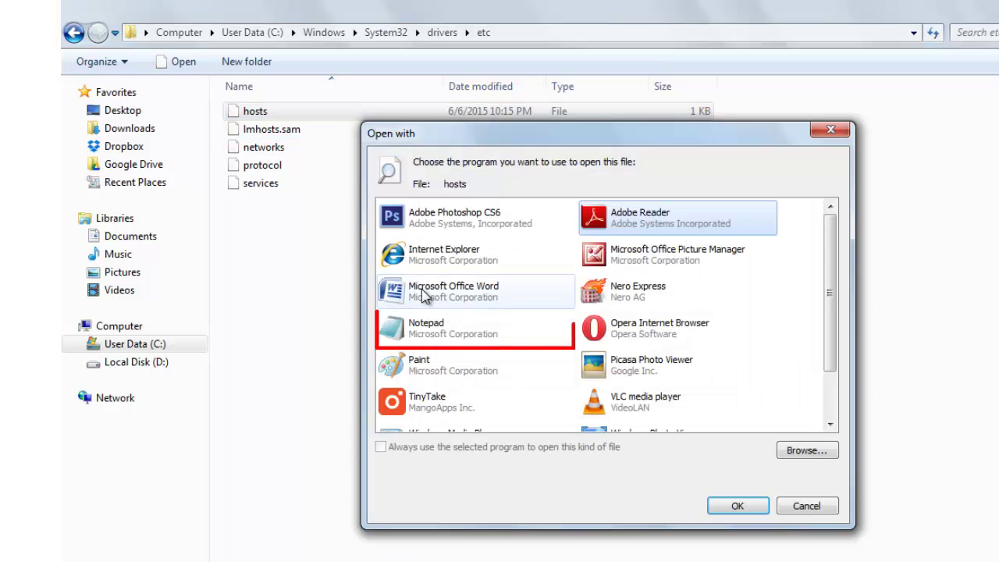
{"action": "left_click", "coordinate": [425, 327]}
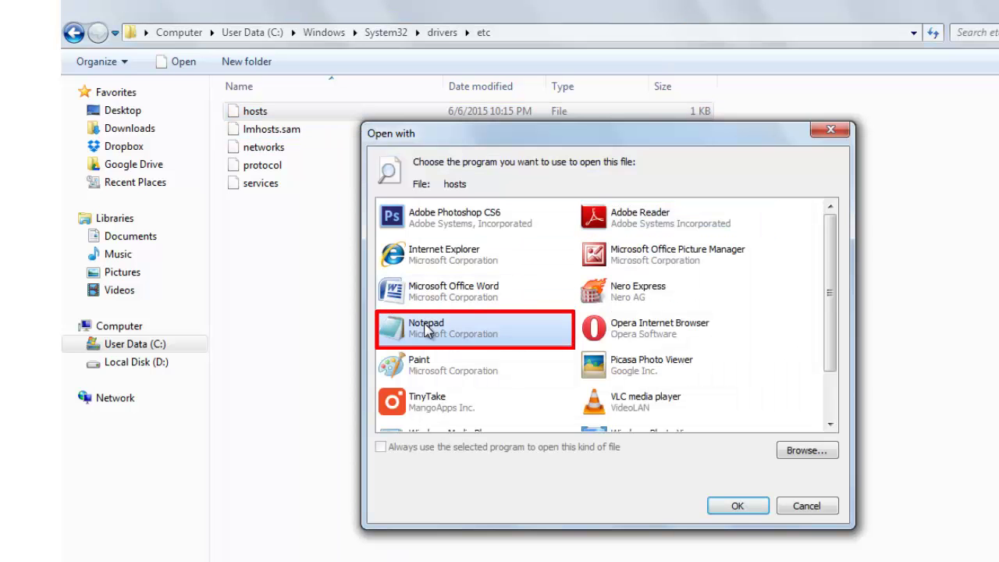
{"action": "left_click", "coordinate": [738, 507]}
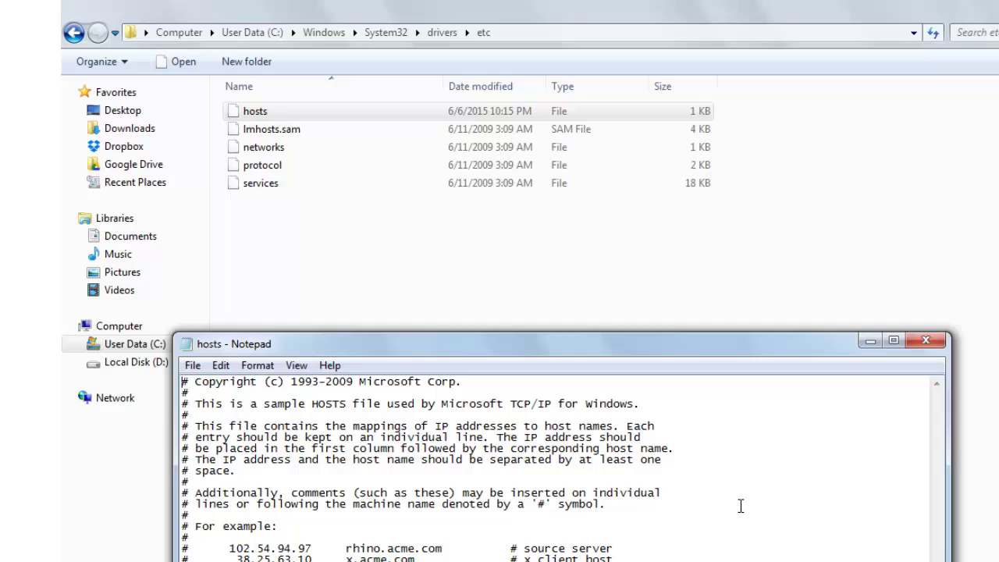
Step: Maximize Notepad and start a new line at the end of hosts
{"action": "left_click", "coordinate": [895, 342]}
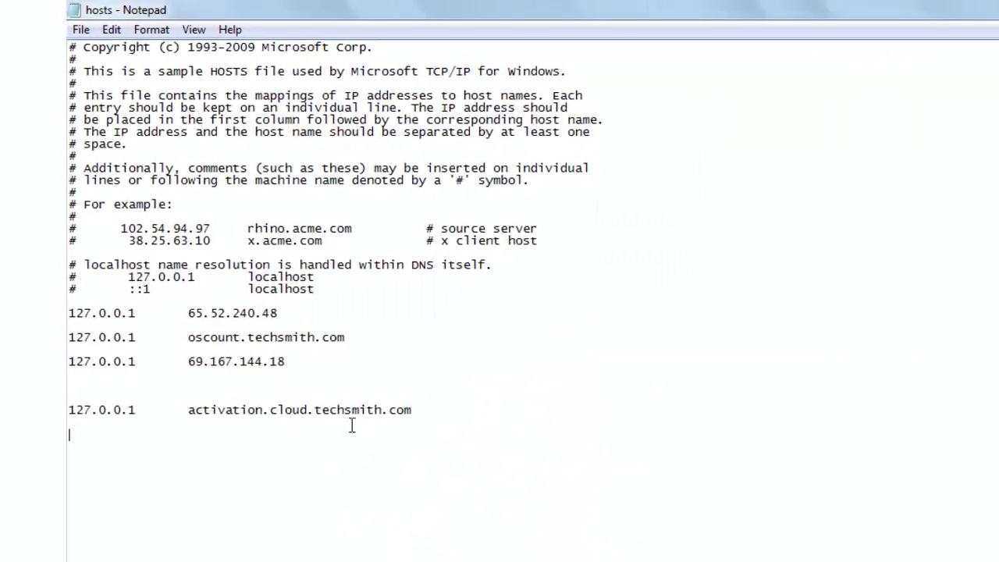
{"action": "key", "text": "Return"}
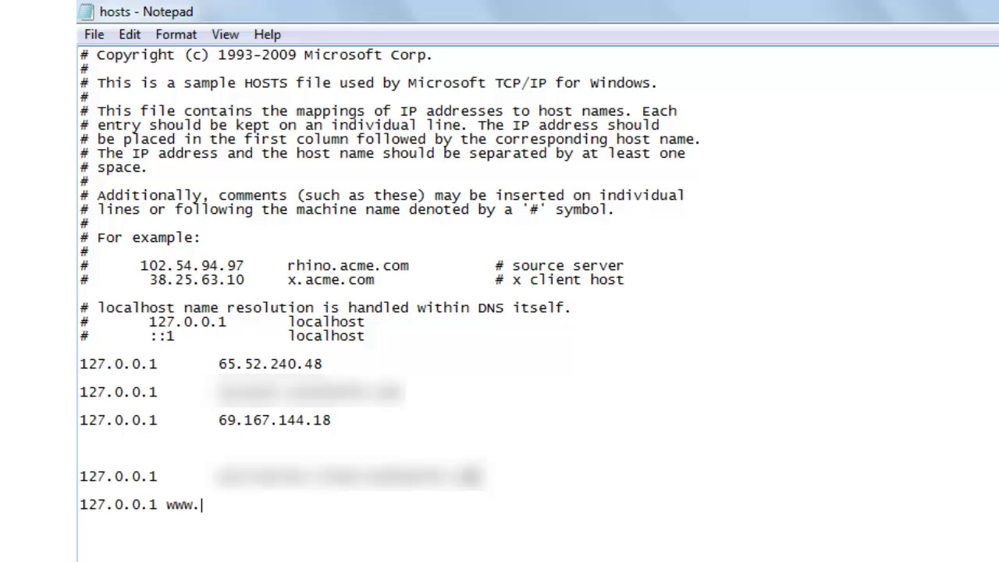
{"action": "type", "text": "facebook.com"}
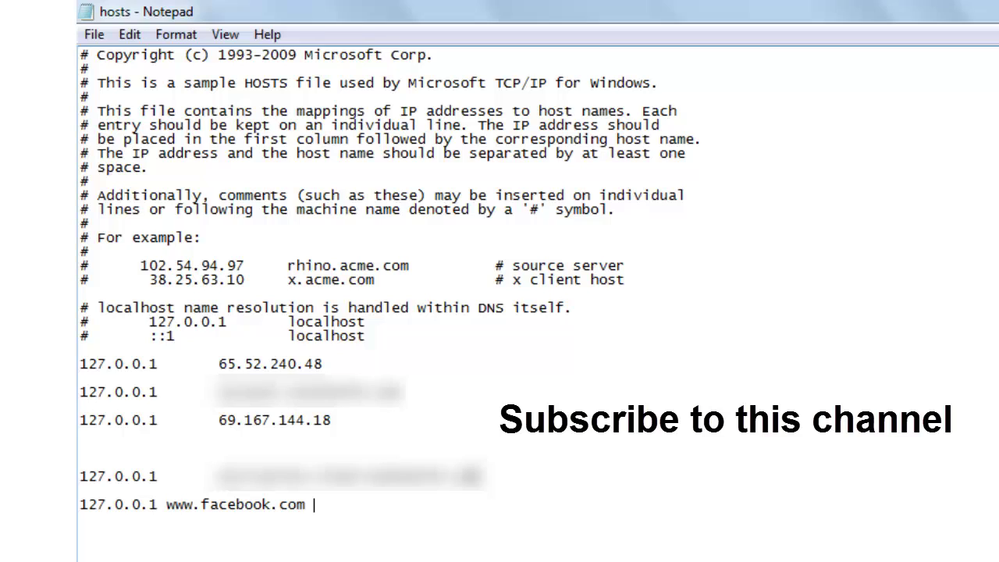
{"action": "type", "text": "face"}
{"action": "type", "text": "book.com"}
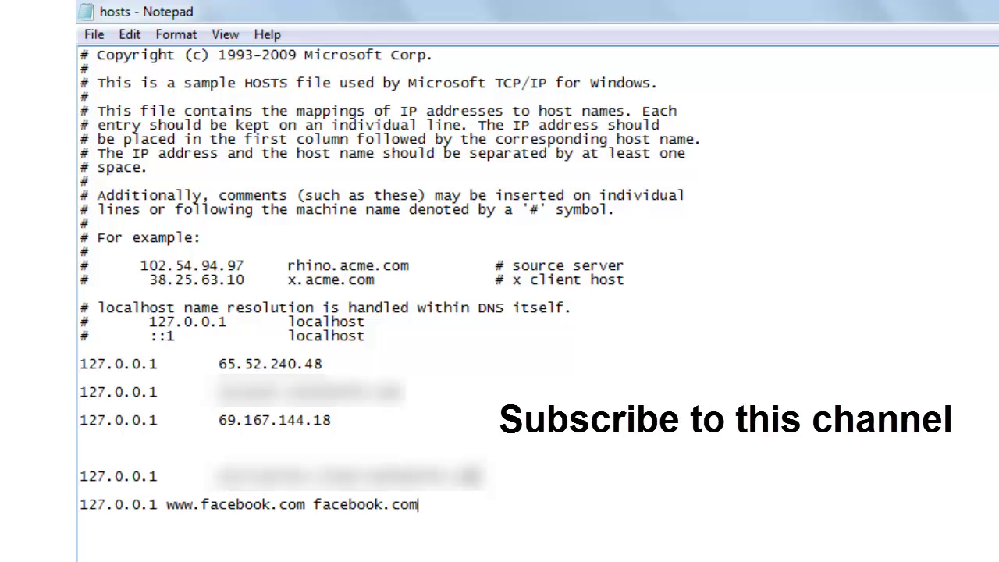
{"action": "left_click", "coordinate": [96, 42]}
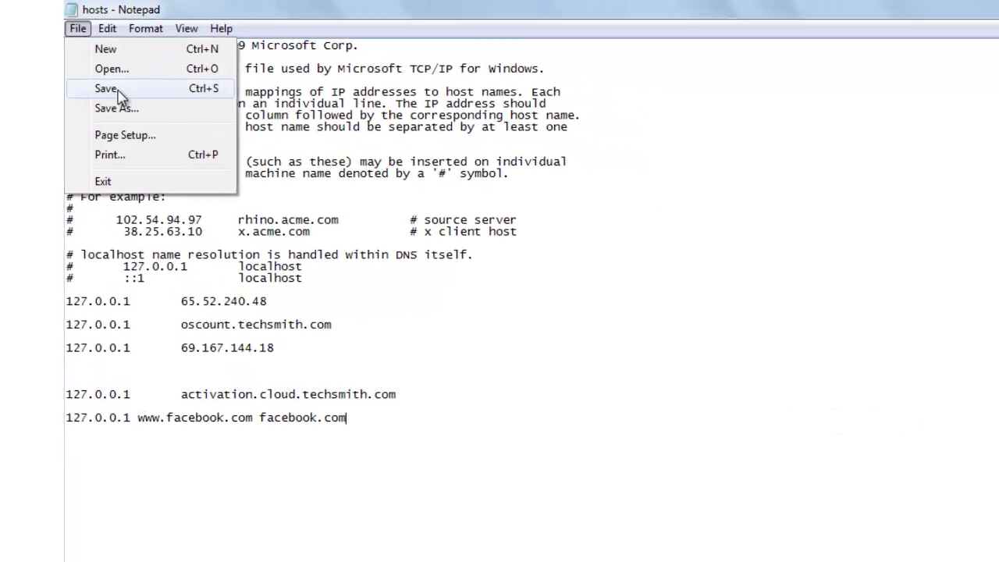
Step: Save hosts, close Notepad and Explorer, and try loading facebook.com in Chrome
{"action": "left_click", "coordinate": [119, 93]}
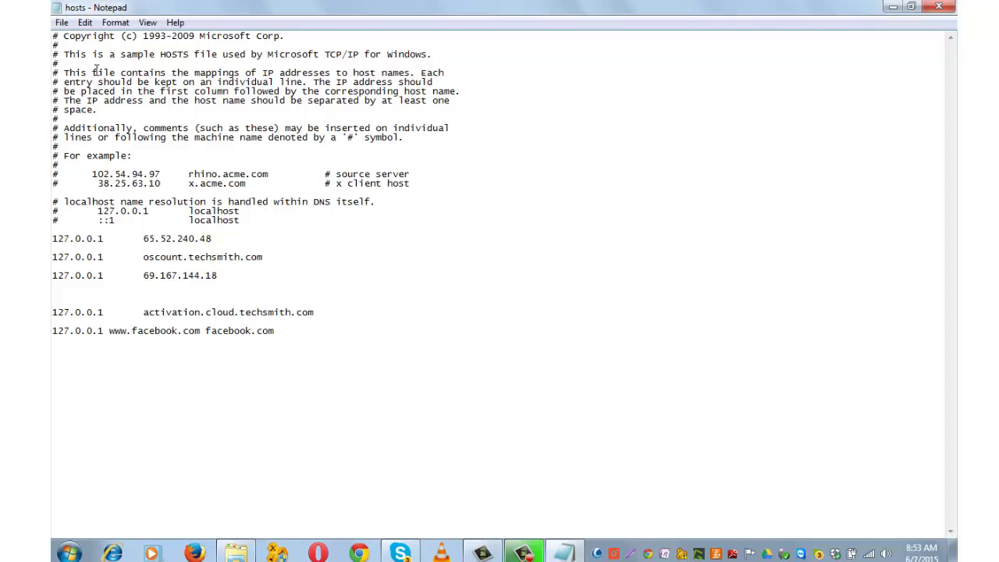
{"action": "left_click", "coordinate": [940, 9]}
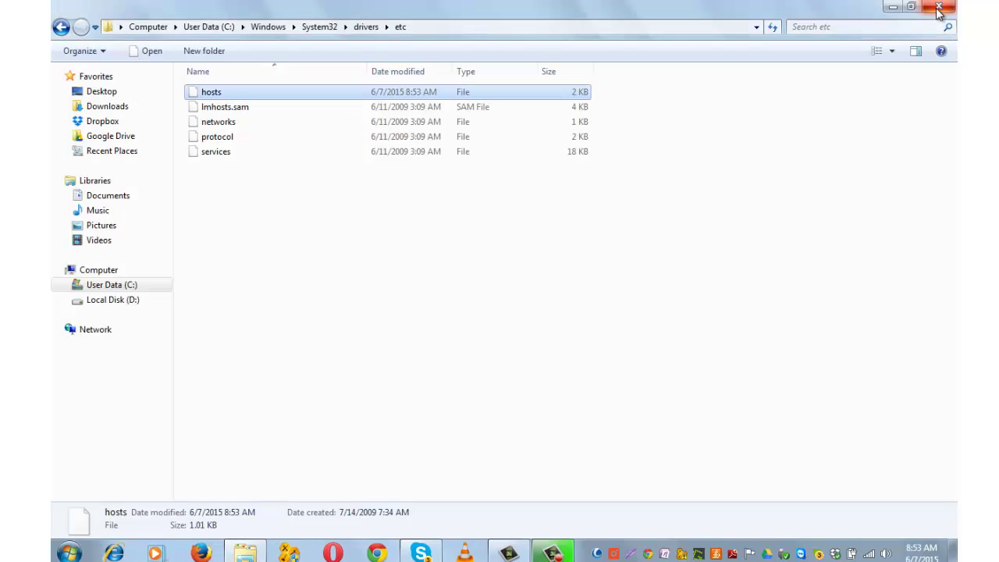
{"action": "left_click", "coordinate": [941, 10]}
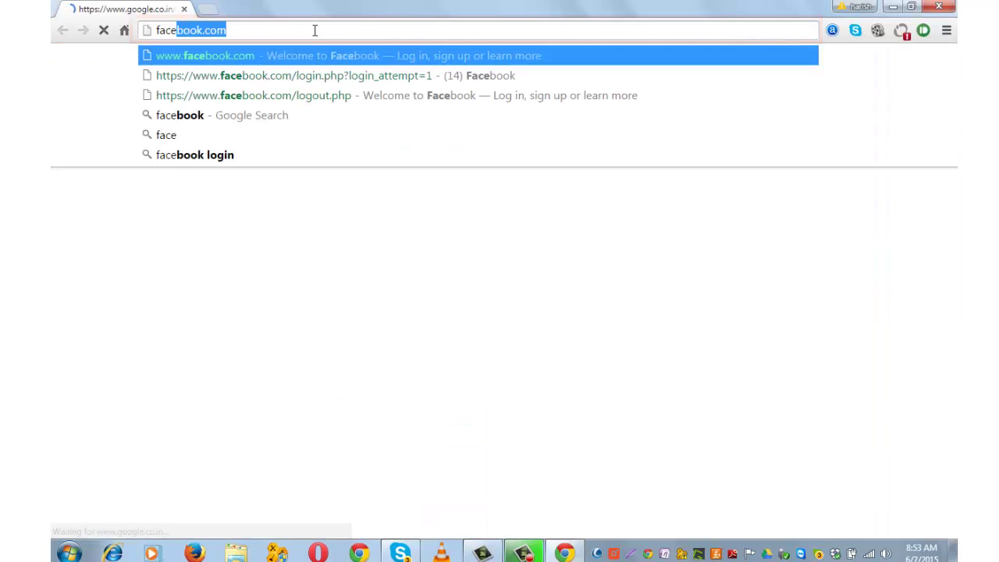
{"action": "key", "text": "Return"}
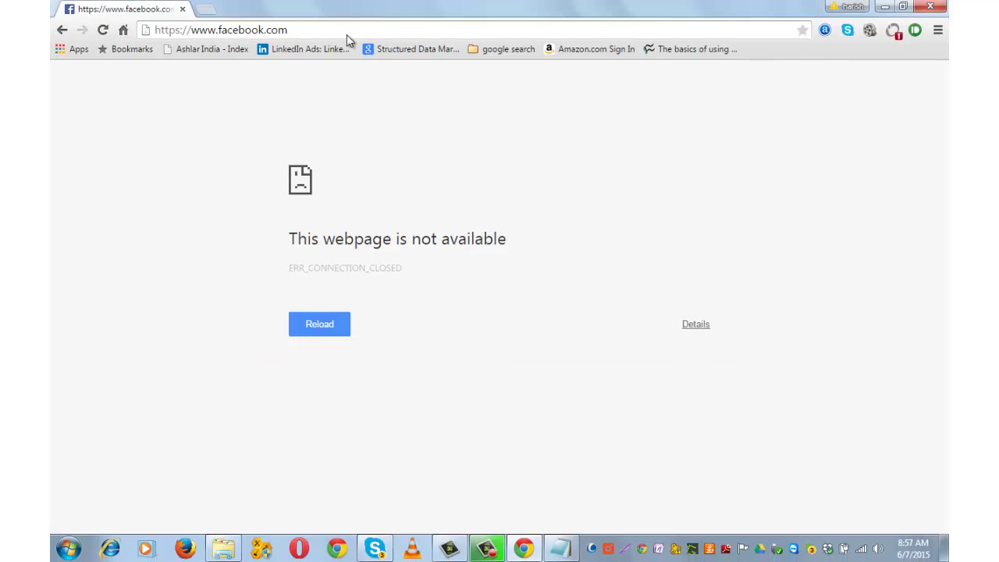
Step: Load yahoo.com in Chrome, then bring the hosts file back up
{"action": "left_click", "coordinate": [347, 33]}
{"action": "type", "text": "yahoo"}
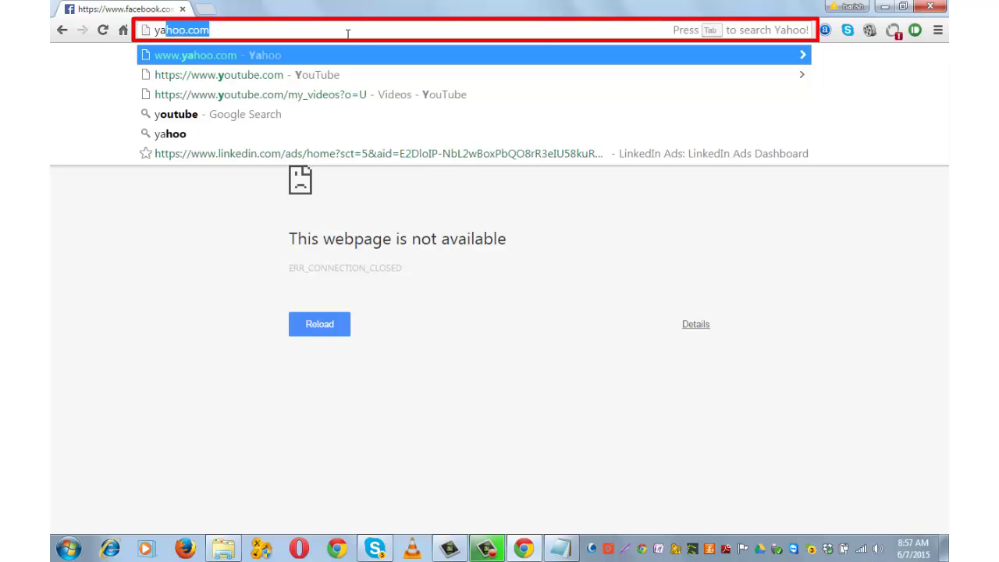
{"action": "key", "text": "Return"}
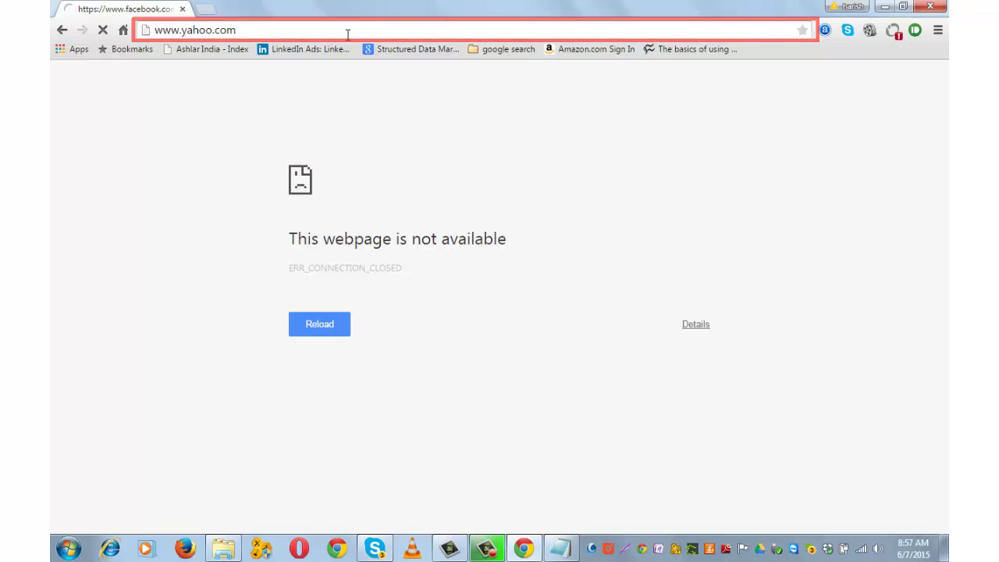
{"action": "left_click", "coordinate": [561, 549]}
{"action": "double_click", "coordinate": [616, 287]}
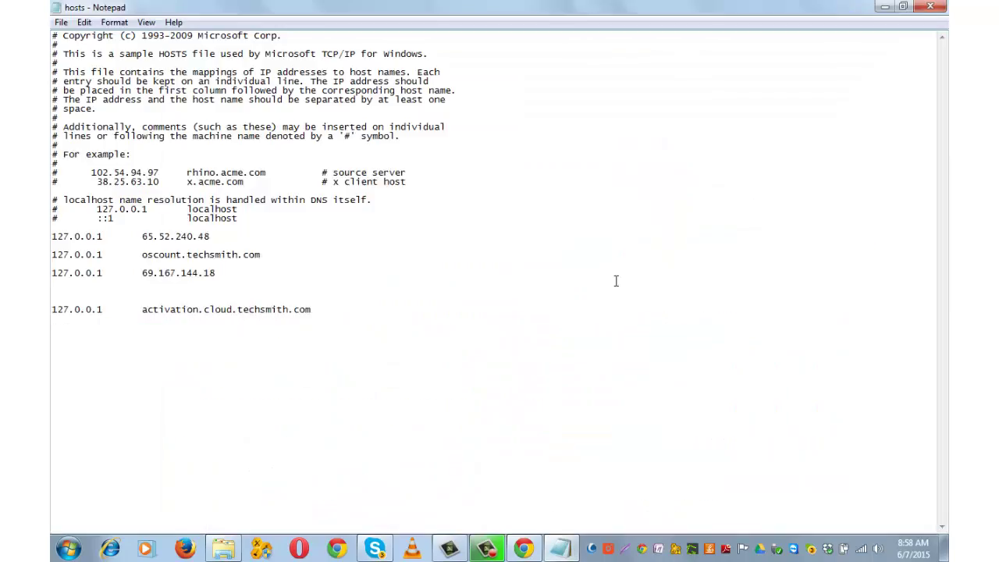
{"action": "type", "text": "127.0.0.1 www.facebook.com facebook.com"}
{"action": "key", "text": "shift+Home"}
{"action": "left_click", "coordinate": [190, 497]}
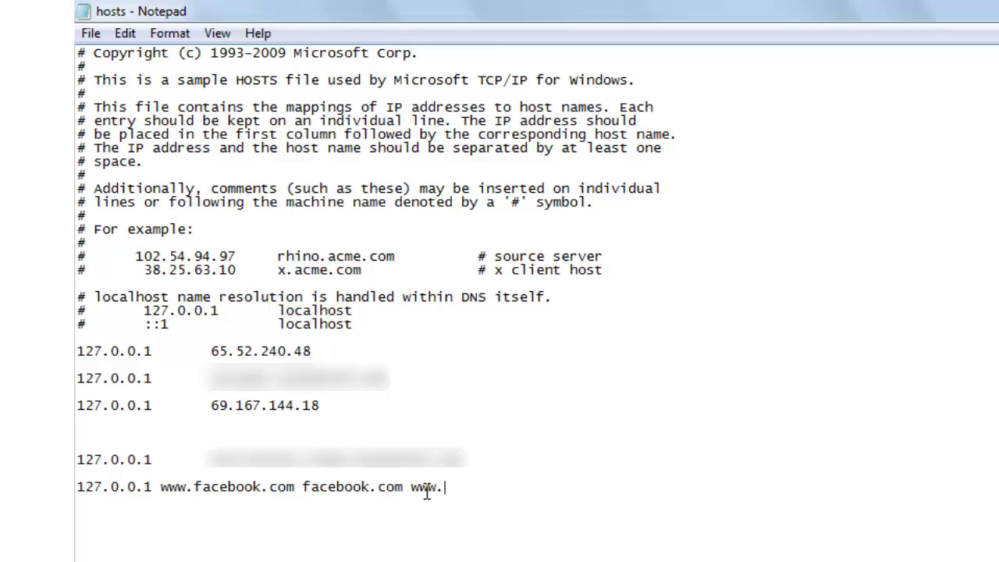
{"action": "type", "text": "yahoo.com yahoo.com"}
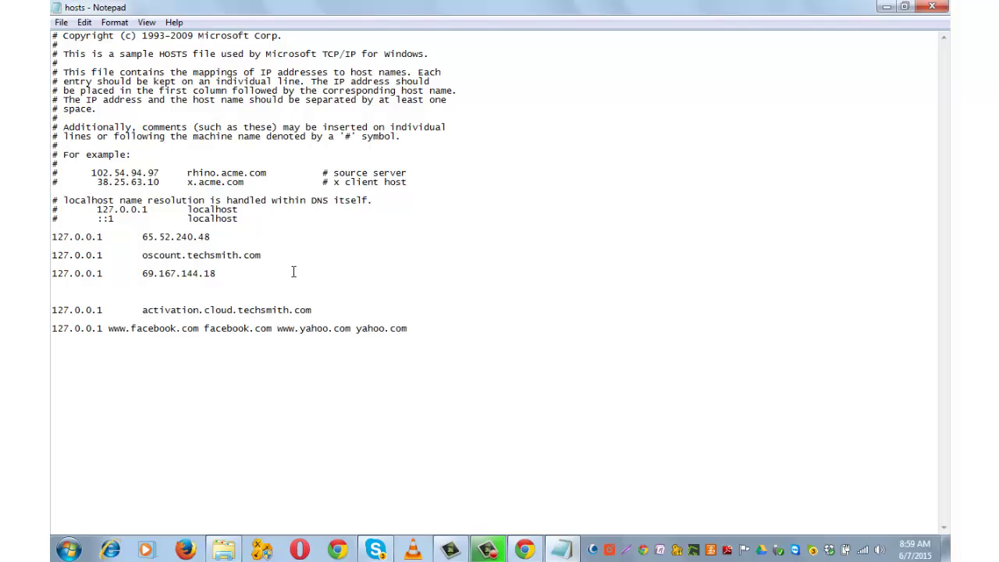
Step: Close Notepad and load yahoo.com in Chrome to confirm it's blocked
{"action": "left_click", "coordinate": [942, 8]}
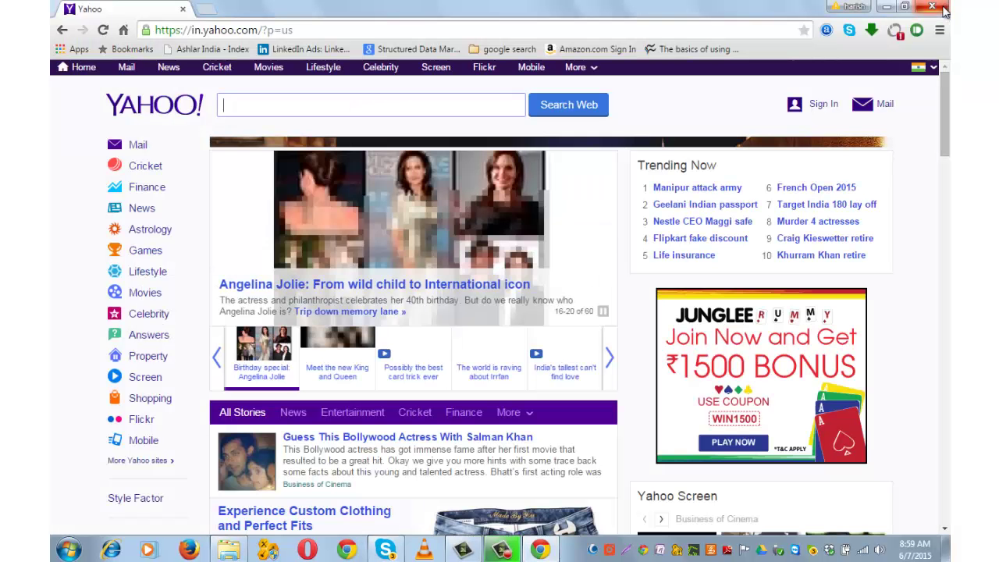
{"action": "left_click", "coordinate": [486, 27]}
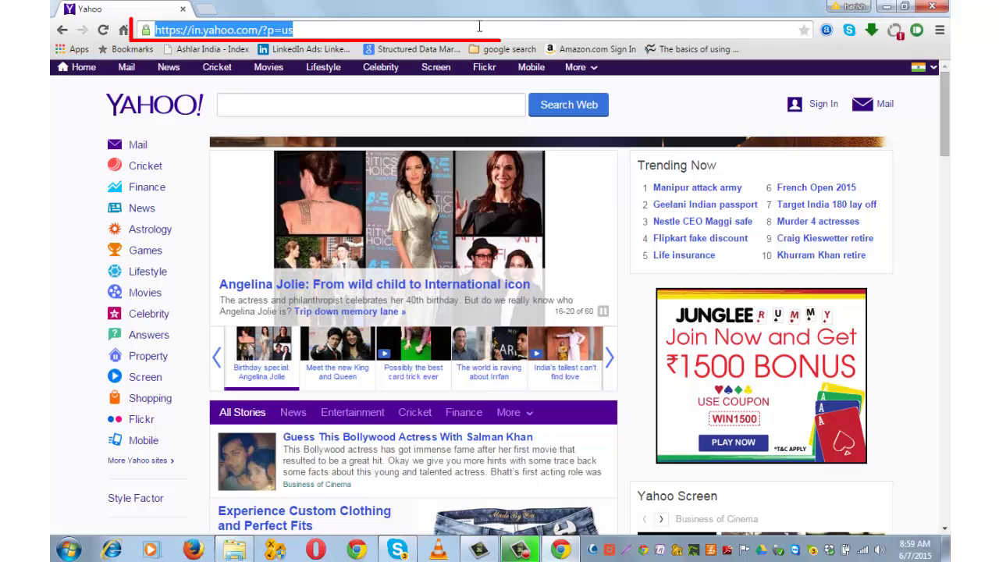
{"action": "type", "text": "yahoo.com"}
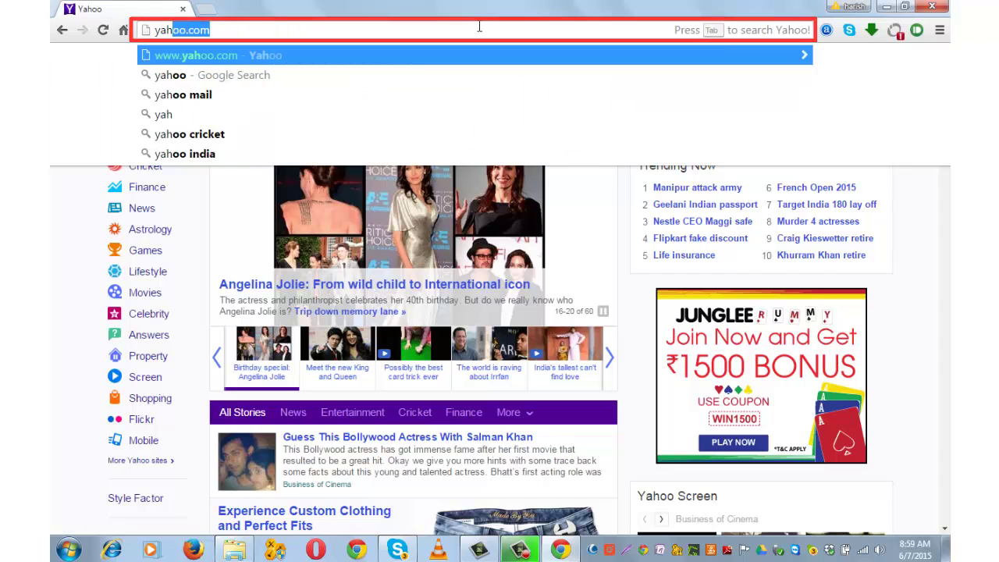
{"action": "key", "text": "Return"}
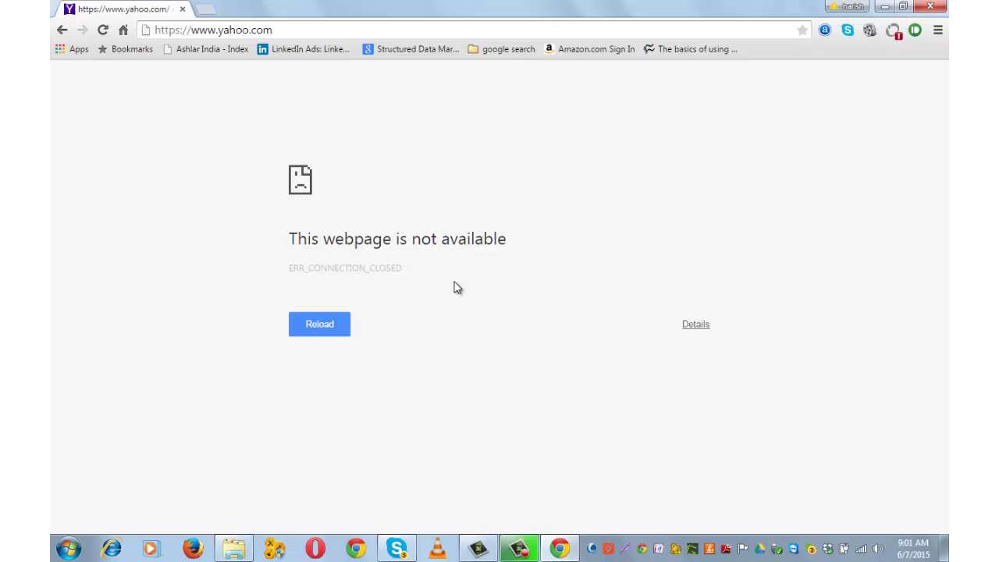
Step: Navigate from System32 through drivers into the etc folder
{"action": "key", "text": "super+r"}
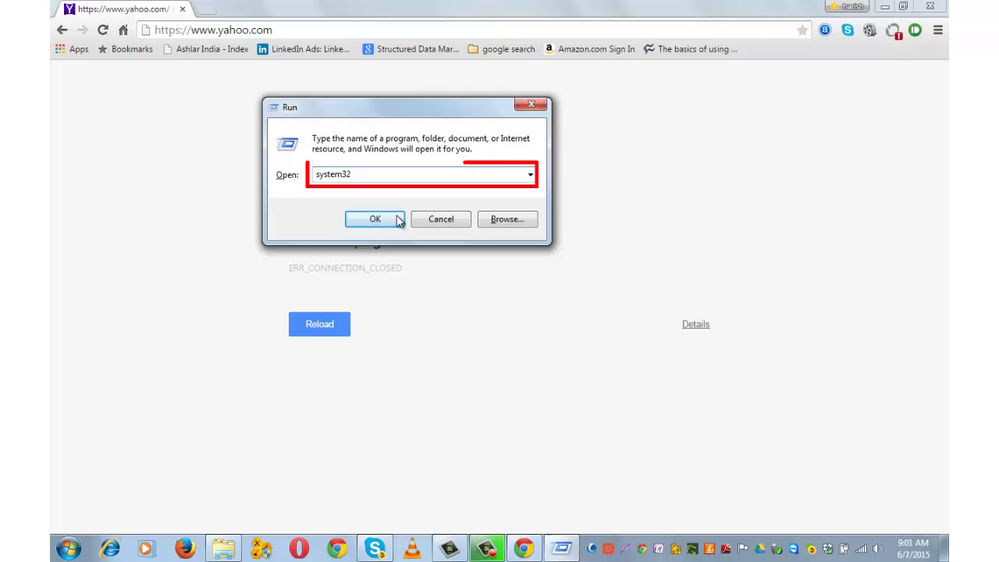
{"action": "left_click", "coordinate": [387, 219]}
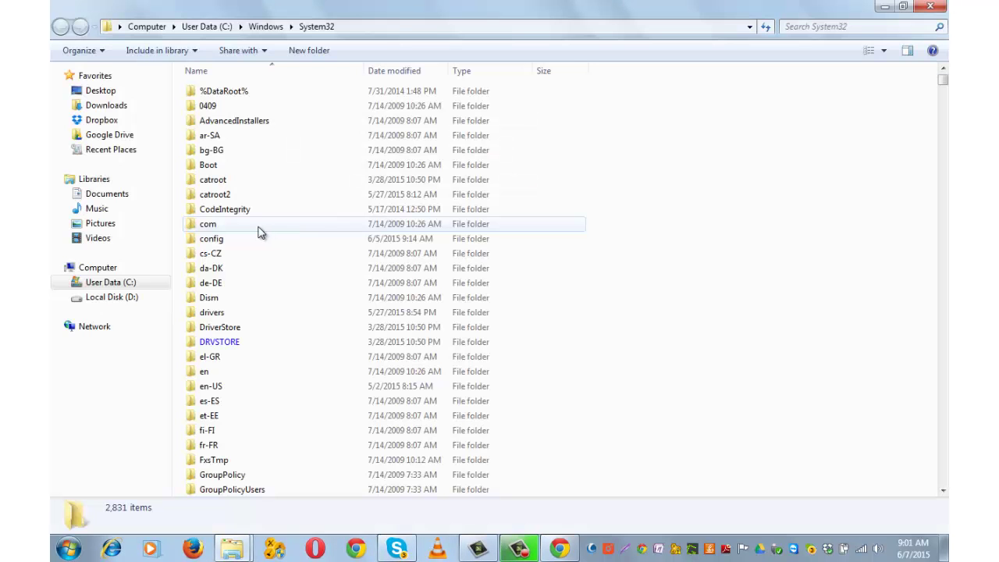
{"action": "left_click", "coordinate": [225, 226]}
{"action": "key", "text": "d"}
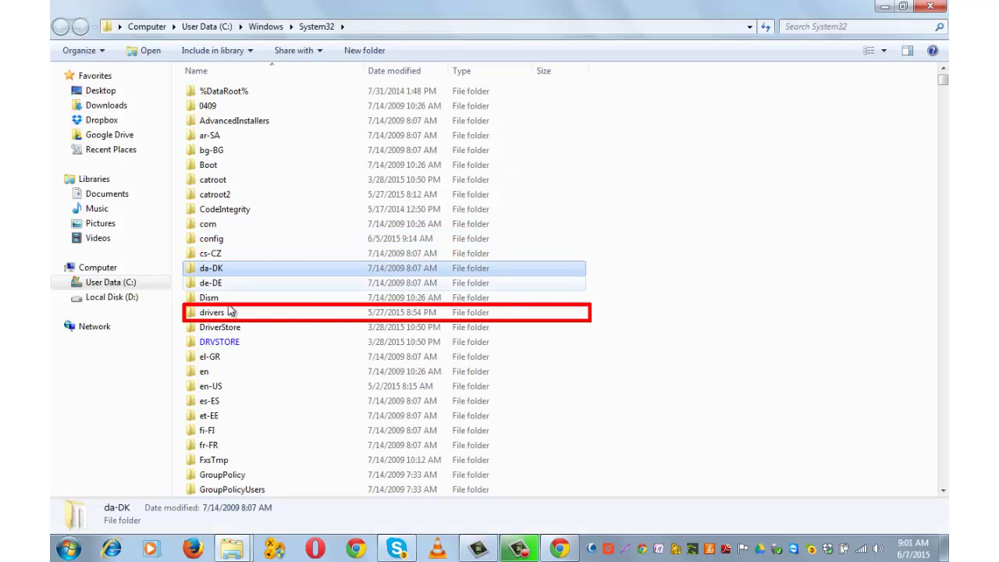
{"action": "double_click", "coordinate": [227, 315]}
{"action": "left_click", "coordinate": [219, 107]}
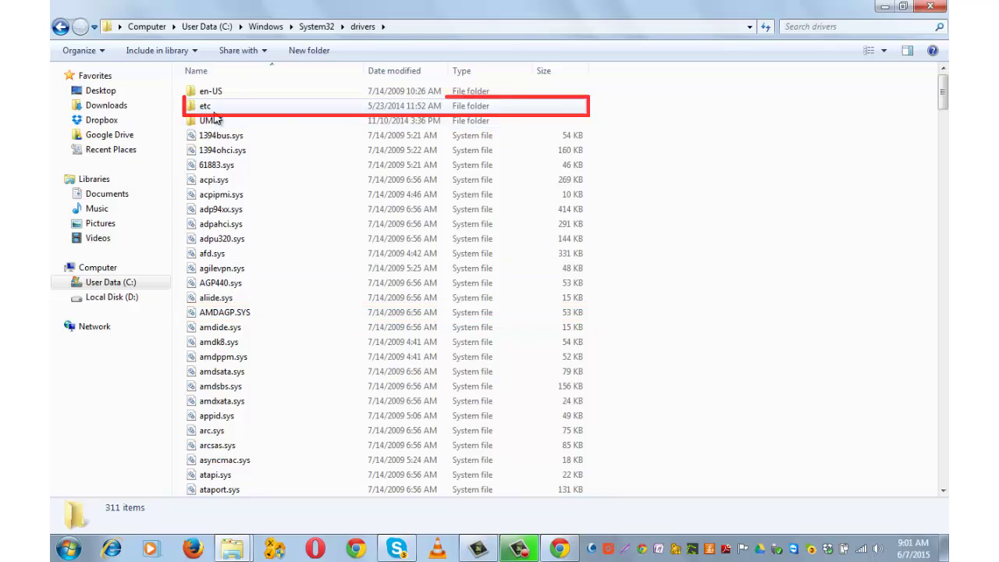
{"action": "left_click", "coordinate": [209, 91]}
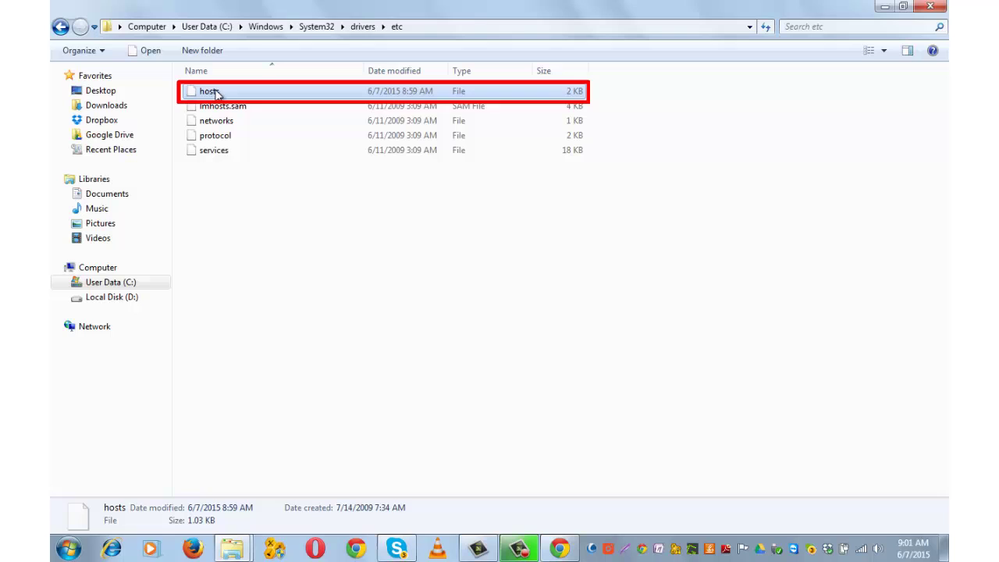
Step: Open the hosts file with Notepad
{"action": "double_click", "coordinate": [211, 92]}
{"action": "left_click", "coordinate": [344, 267]}
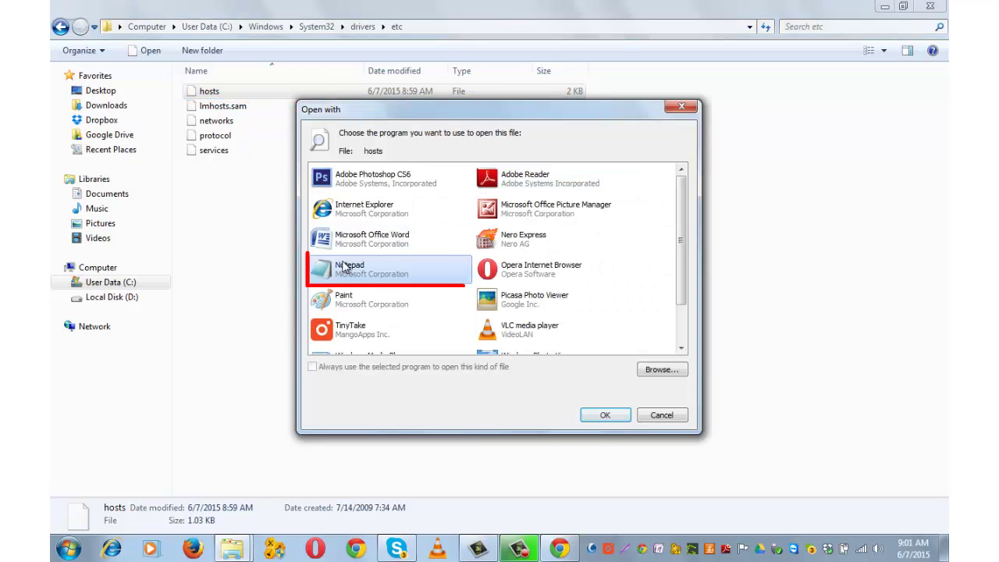
{"action": "left_click", "coordinate": [598, 417]}
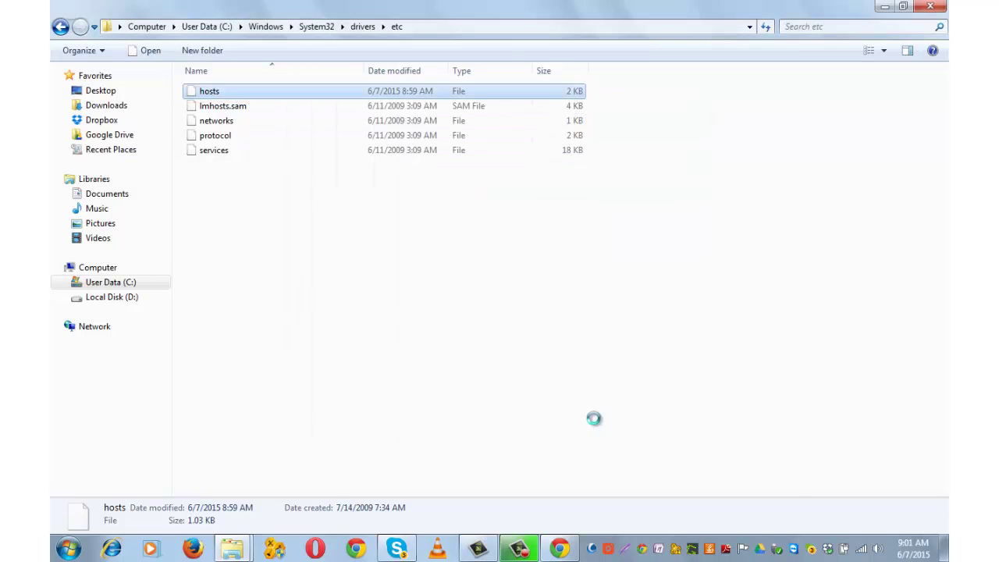
Step: Maximize Notepad and delete the 127.0.0.1 facebook.com/yahoo.com blocking line
{"action": "double_click", "coordinate": [518, 284]}
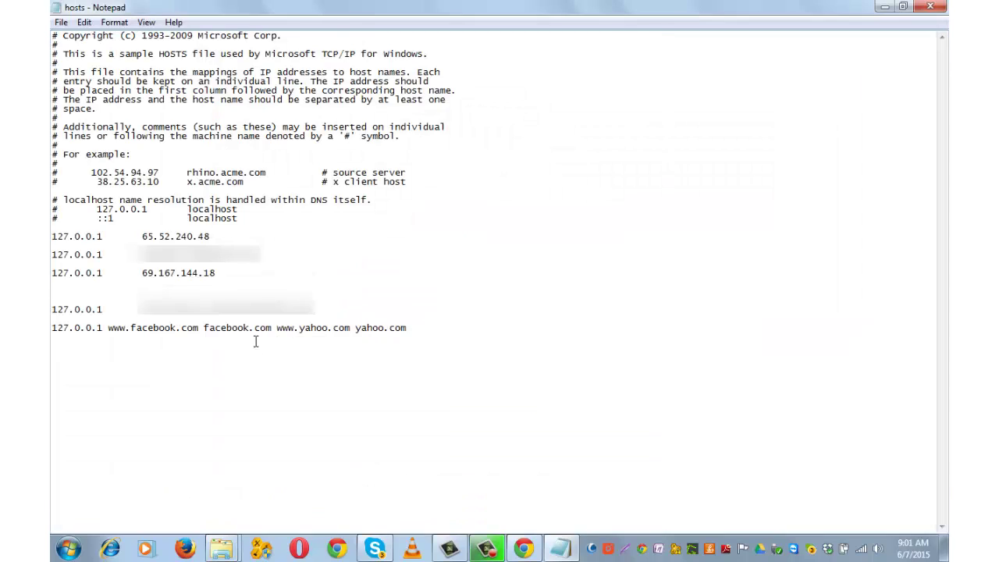
{"action": "left_click_drag", "start_coordinate": [412, 328], "coordinate": [196, 328]}
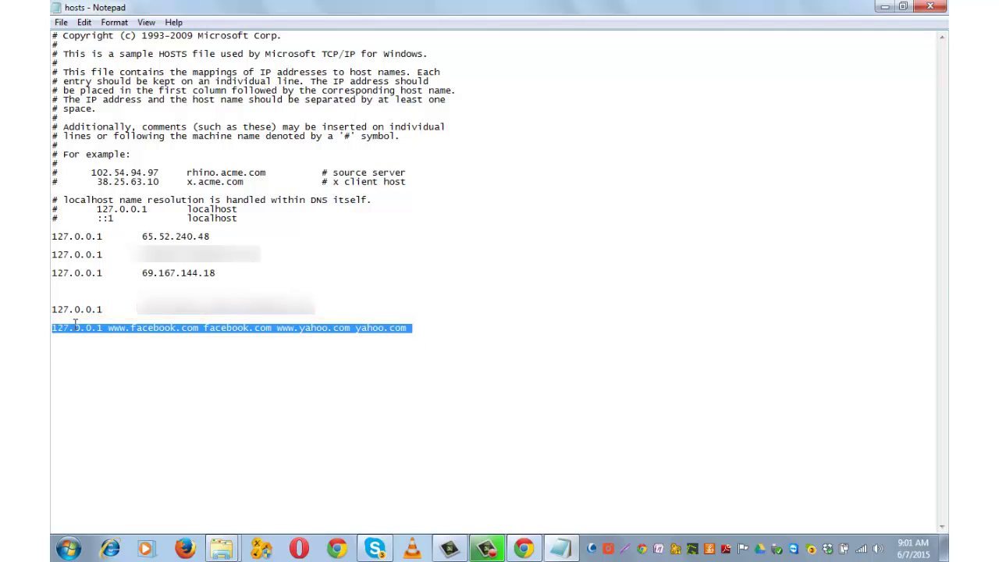
{"action": "key", "text": "Delete"}
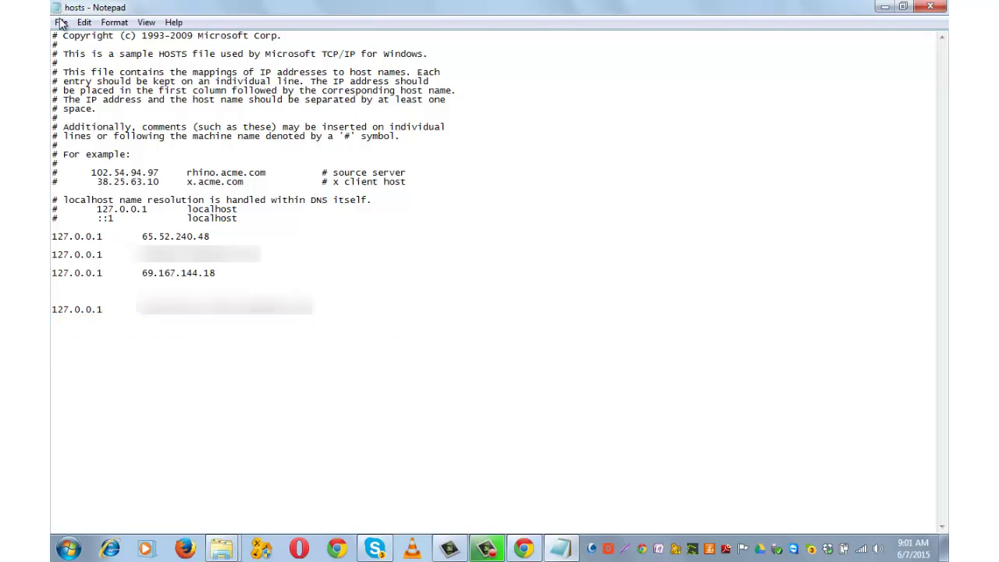
Step: Save the edited hosts file and close Notepad and the etc folder
{"action": "left_click", "coordinate": [61, 23]}
{"action": "left_click", "coordinate": [78, 68]}
{"action": "left_click", "coordinate": [930, 6]}
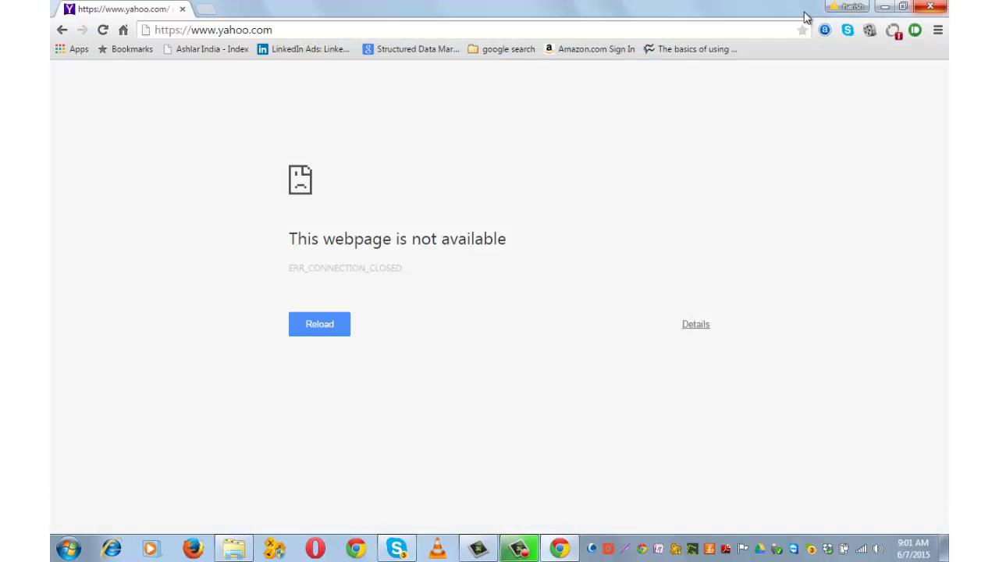
Step: Reload yahoo.com to confirm it loads, then load facebook.com to test it
{"action": "key", "text": "Return"}
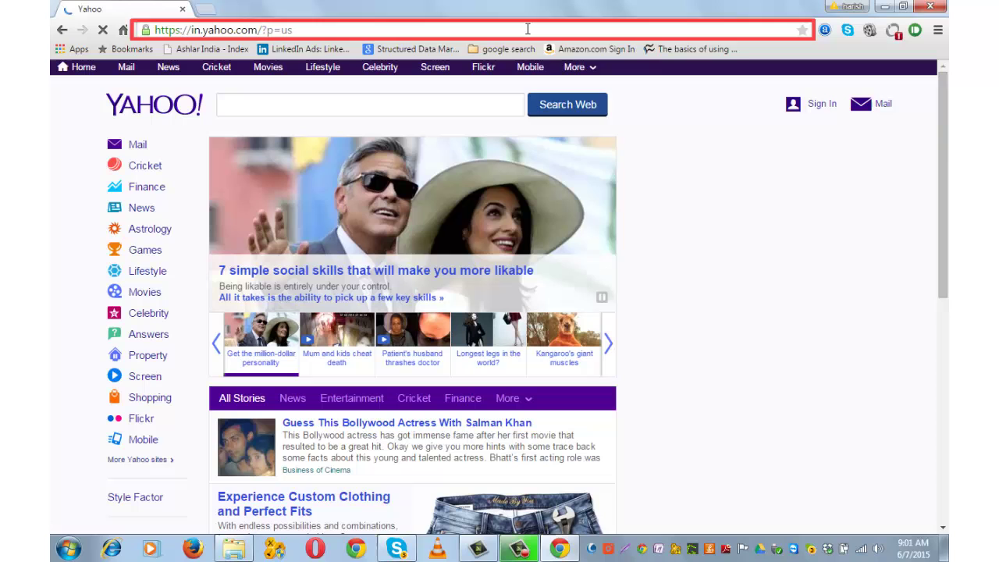
{"action": "type", "text": "fac"}
{"action": "key", "text": "Return"}
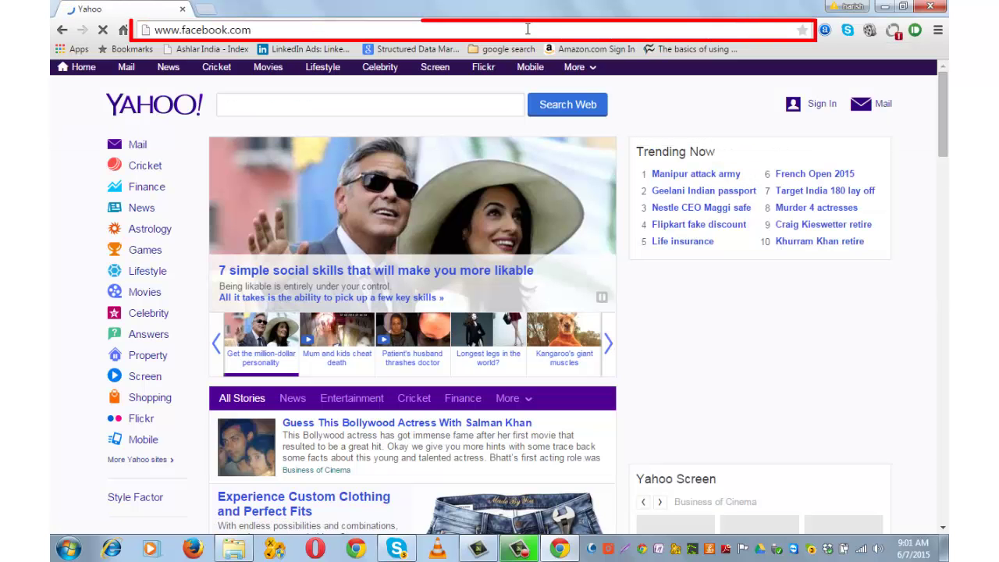